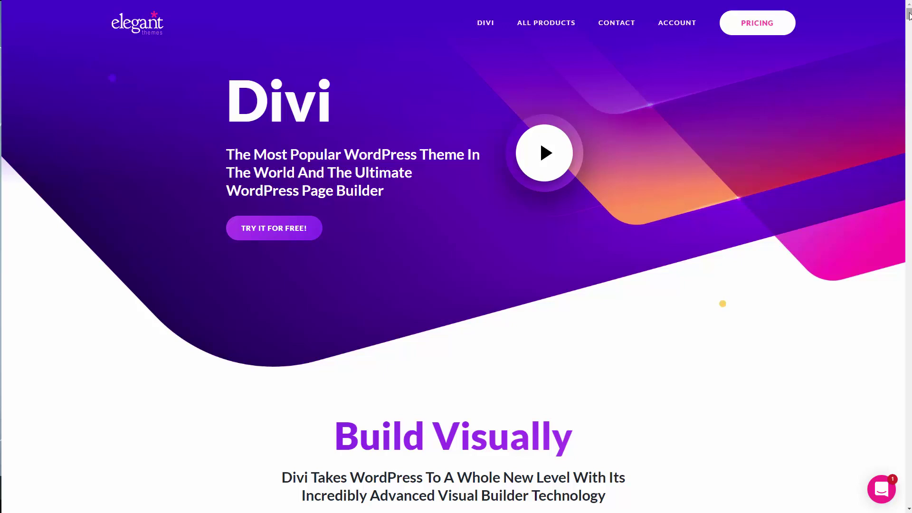
- Look through the Divi product page's builder features and premade website packs, and the layout packs in the Business category
scroll(909, 16, "down", 8)
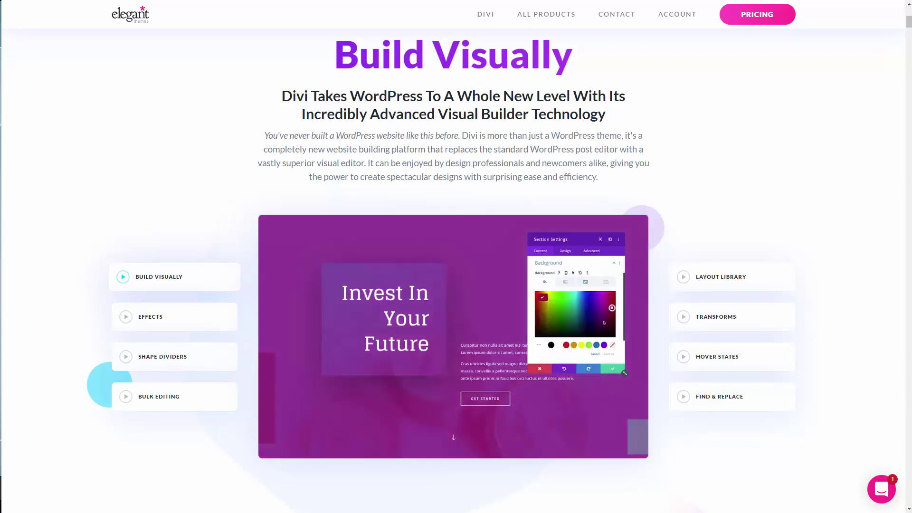
scroll(456, 256, "down", 10)
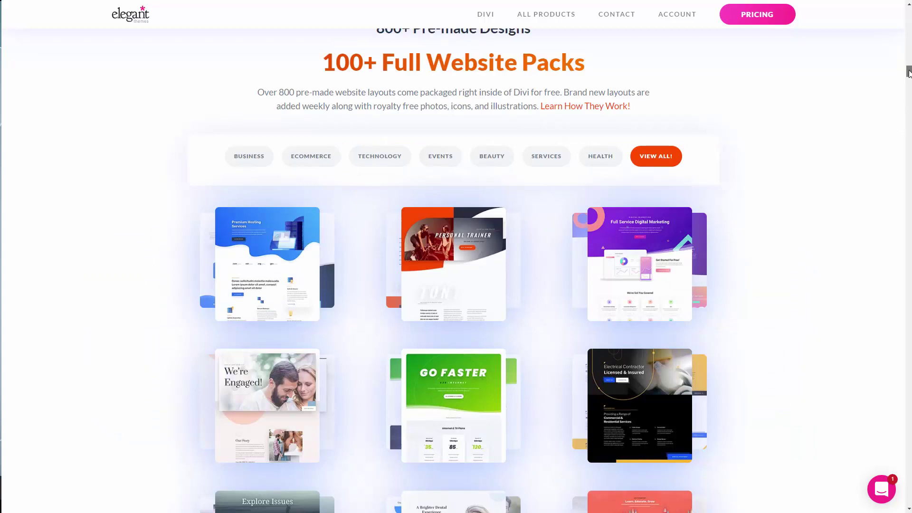
scroll(909, 77, "down", 3)
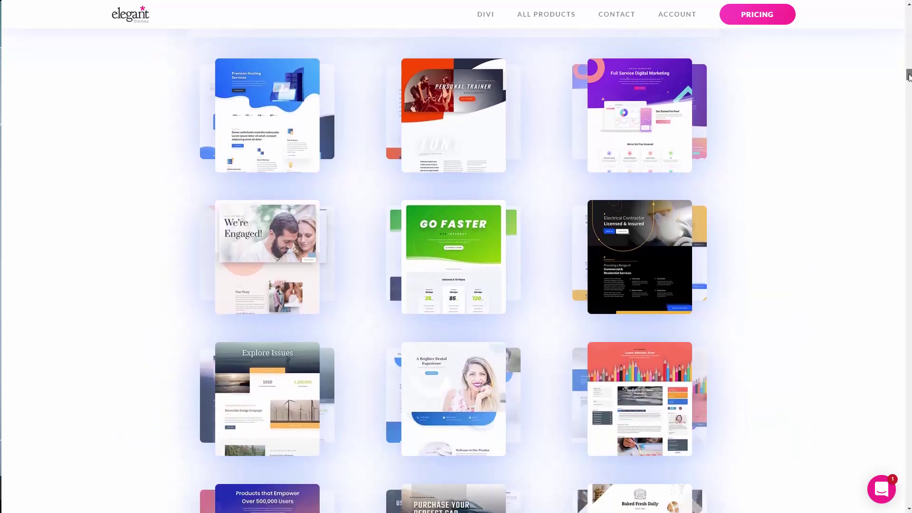
scroll(909, 77, "down", 3)
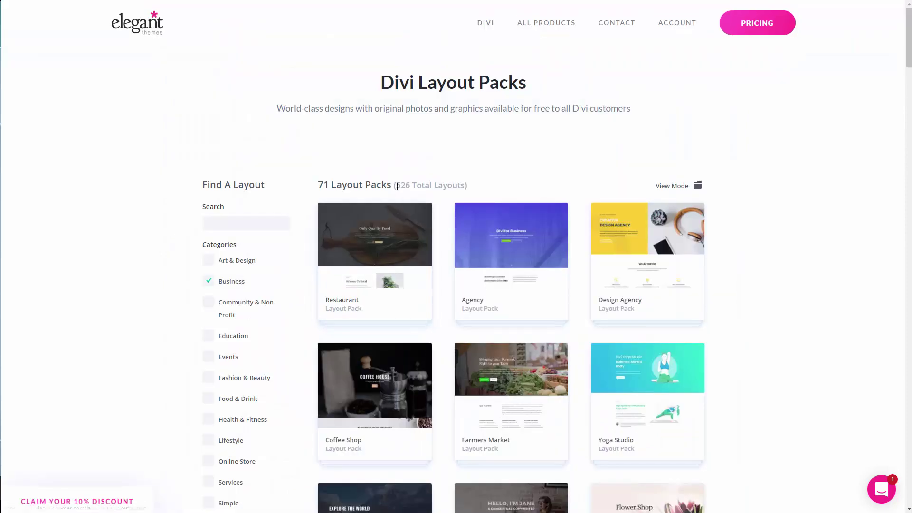
left_click_drag(396, 185, 467, 186)
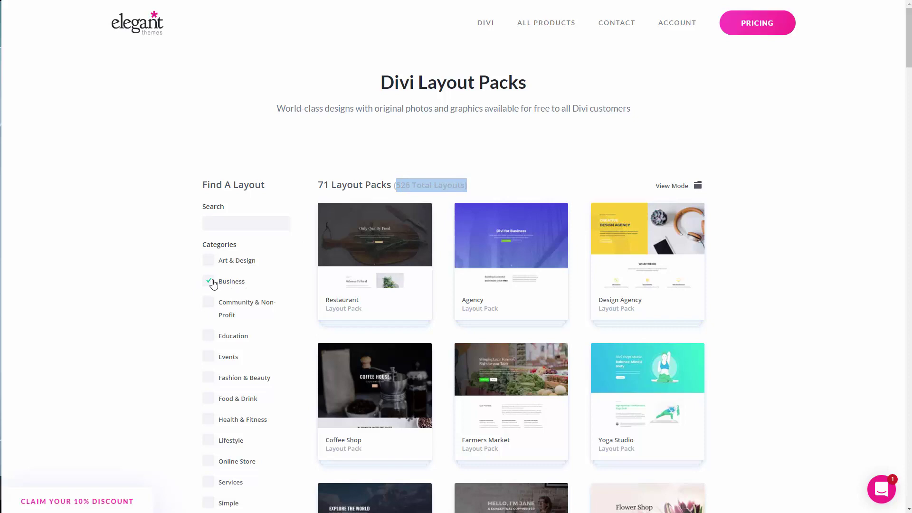
left_click(131, 244)
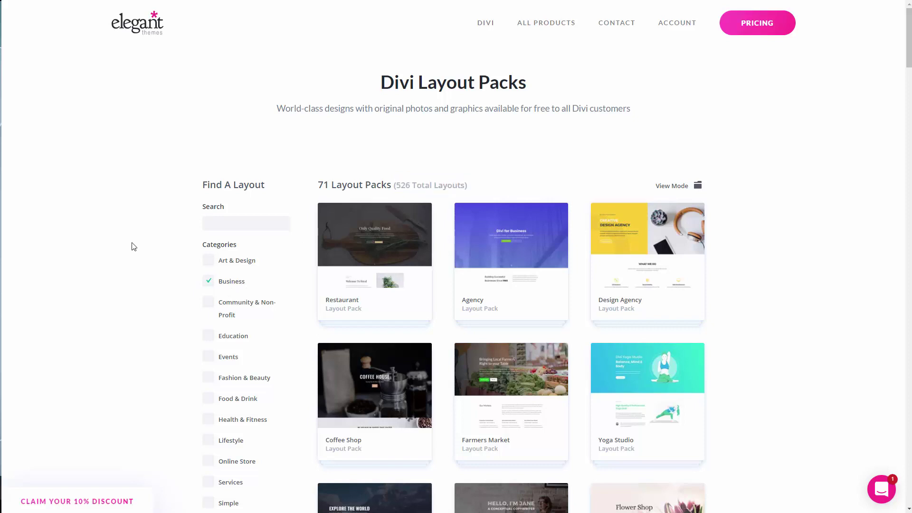
left_click(374, 255)
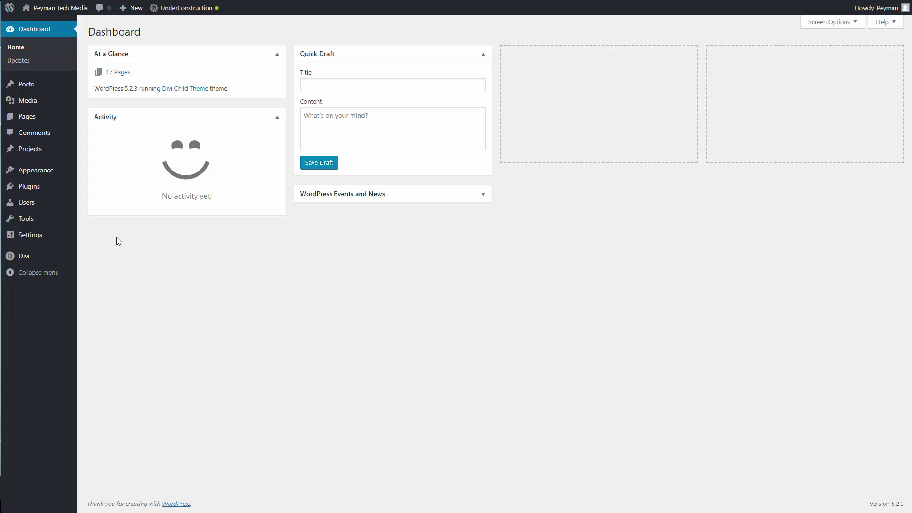
- Open the ABOUT US page in the Divi visual builder and browse the premade layouts
left_click(26, 117)
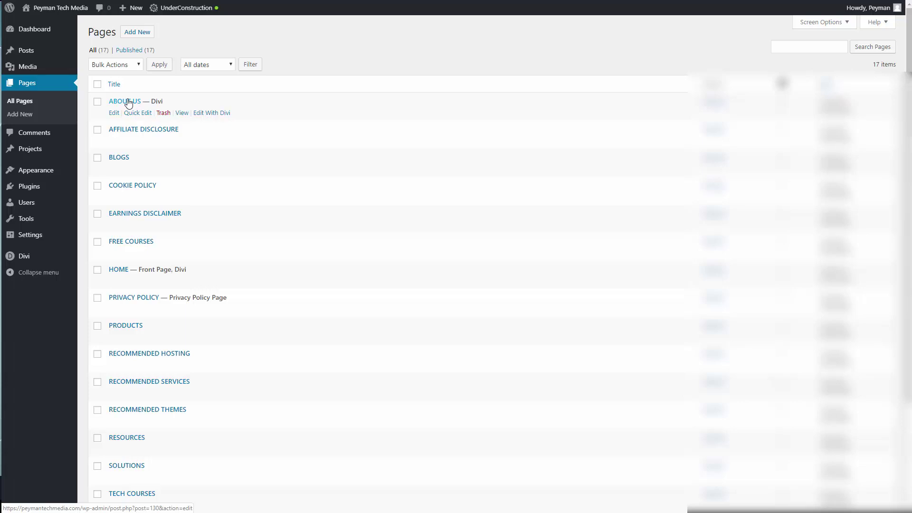
left_click(217, 115)
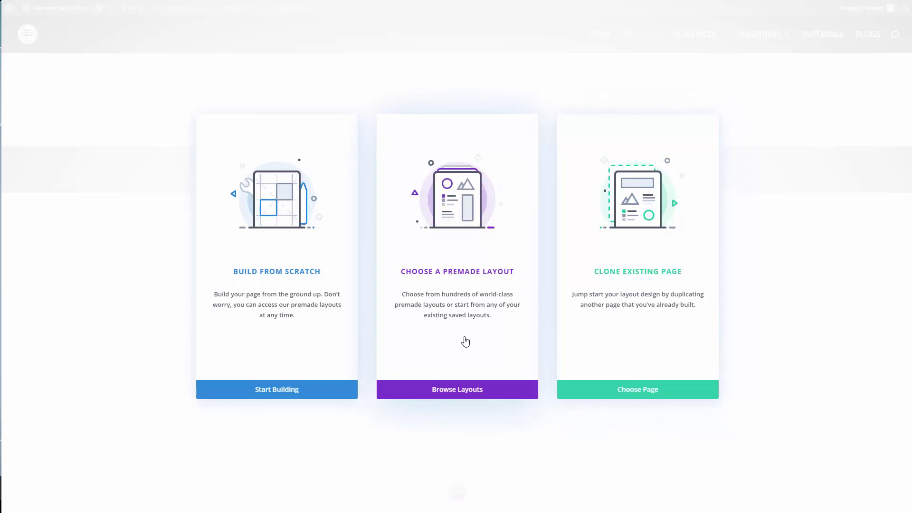
left_click(460, 284)
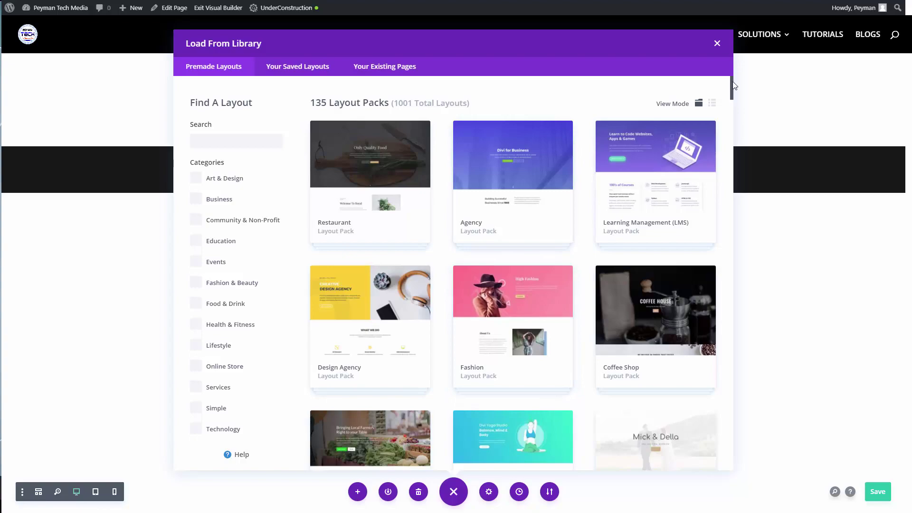
- Try to import the Restaurant pack's About layout into the page, and close the layout library
mouse_move(733, 86)
left_mouse_down()
mouse_move(727, 417)
mouse_move(729, 71)
left_mouse_up()
left_click(369, 179)
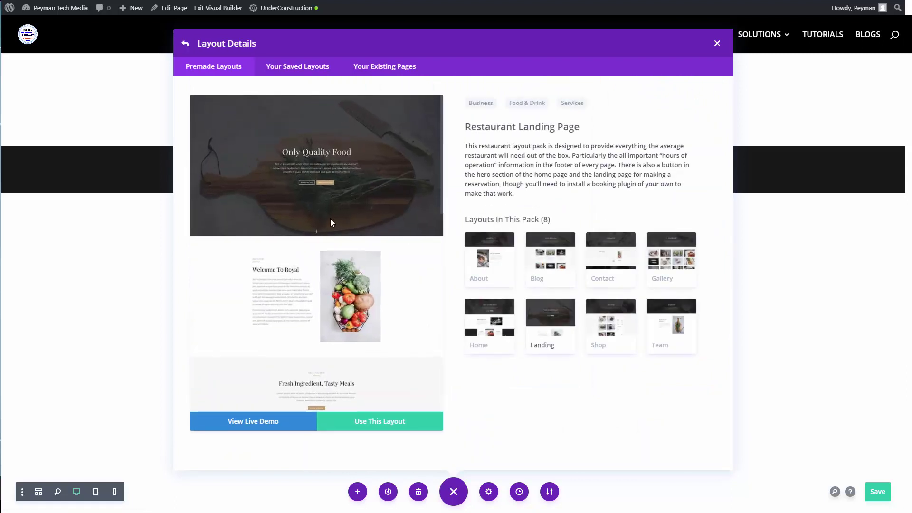
left_click(492, 256)
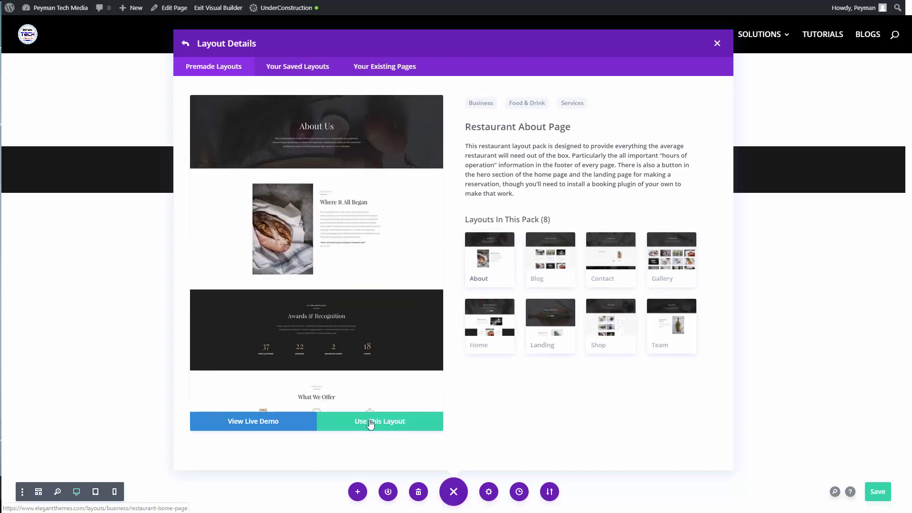
left_click(403, 423)
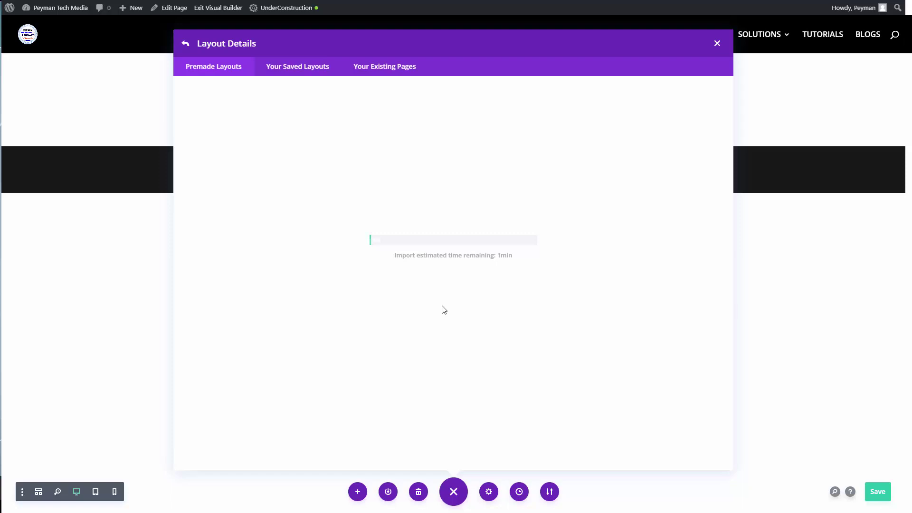
left_click(717, 45)
- Return to the WordPress dashboard and open the upload form for adding a new theme
mouse_move(47, 10)
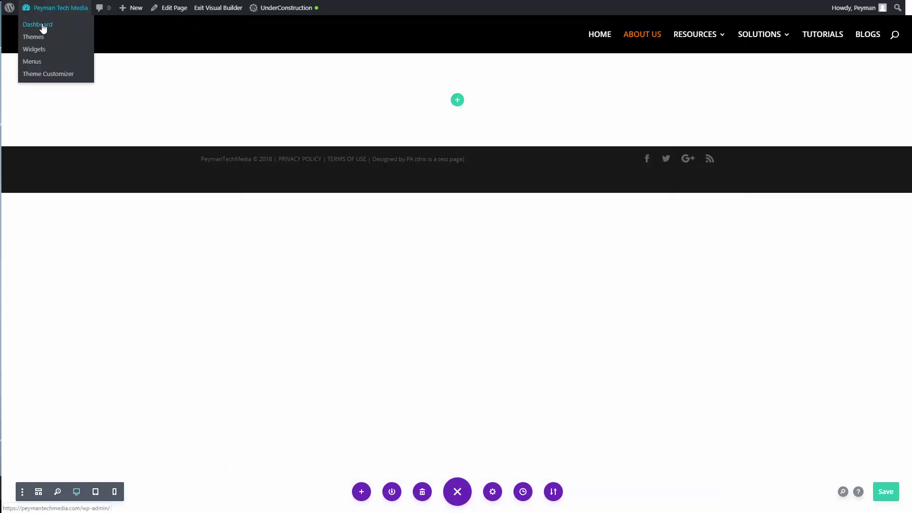
left_click(43, 27)
mouse_move(49, 172)
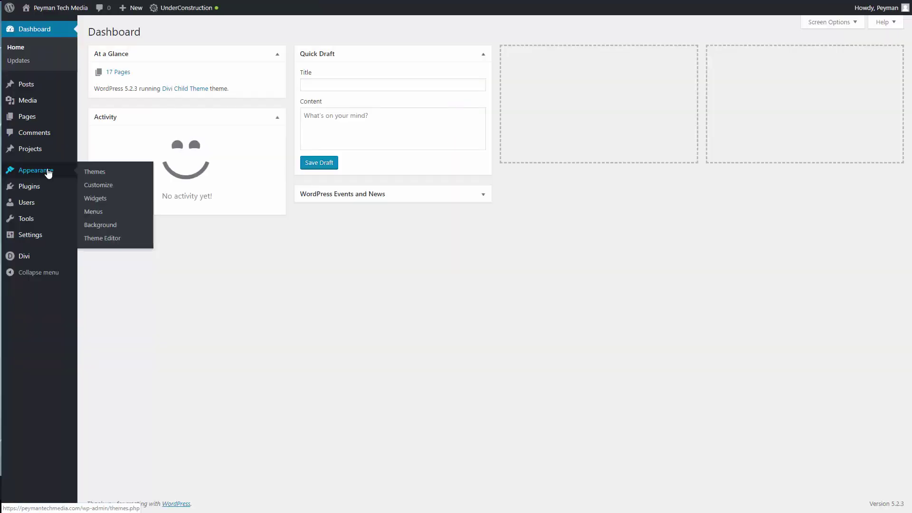
left_click(102, 174)
left_click(177, 31)
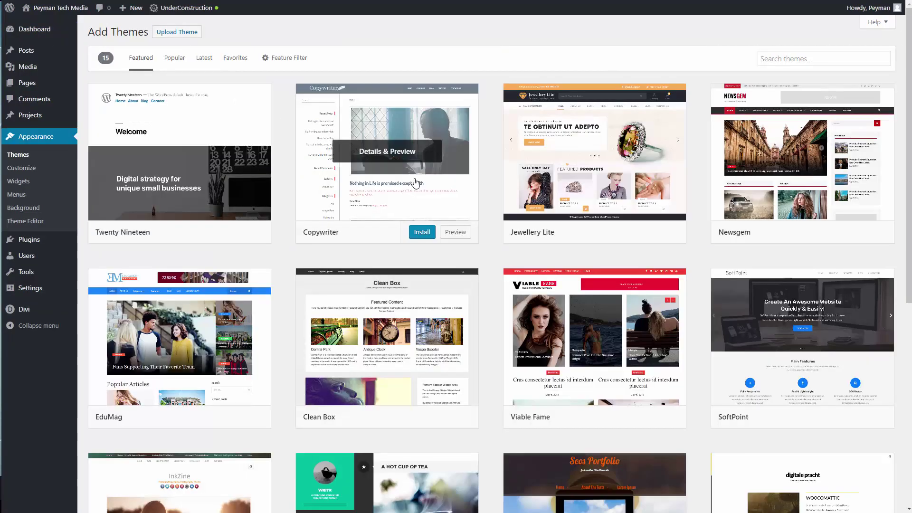
left_click(187, 32)
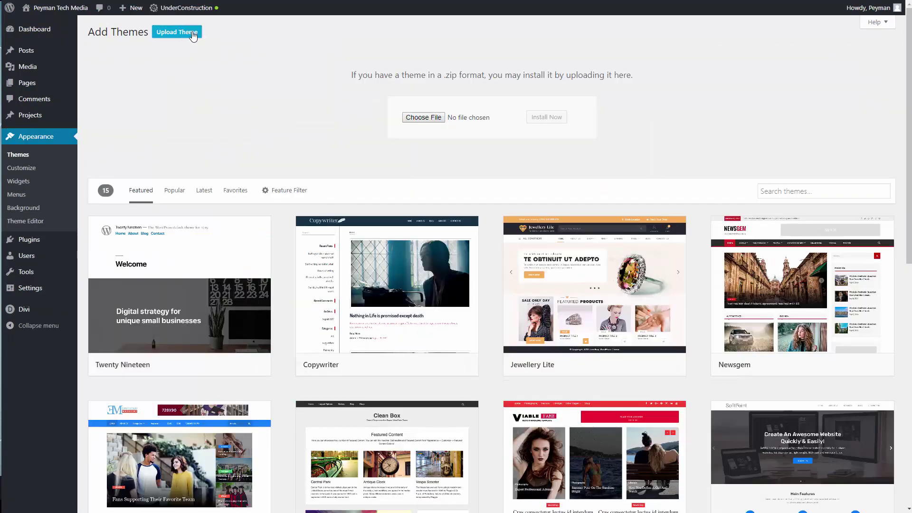
- Choose Evolution.zip from the Desktop as the theme file and start its installation
left_click(418, 117)
left_click(111, 84)
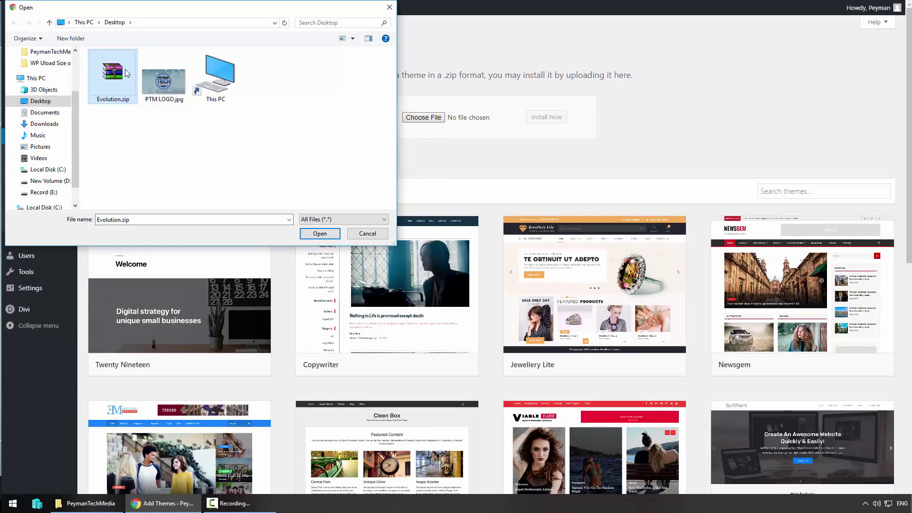
left_click(319, 234)
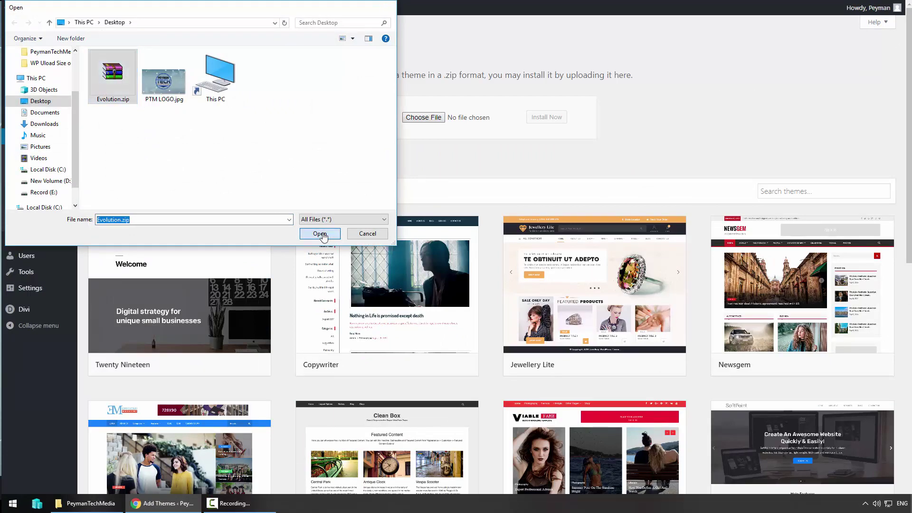
left_click(547, 117)
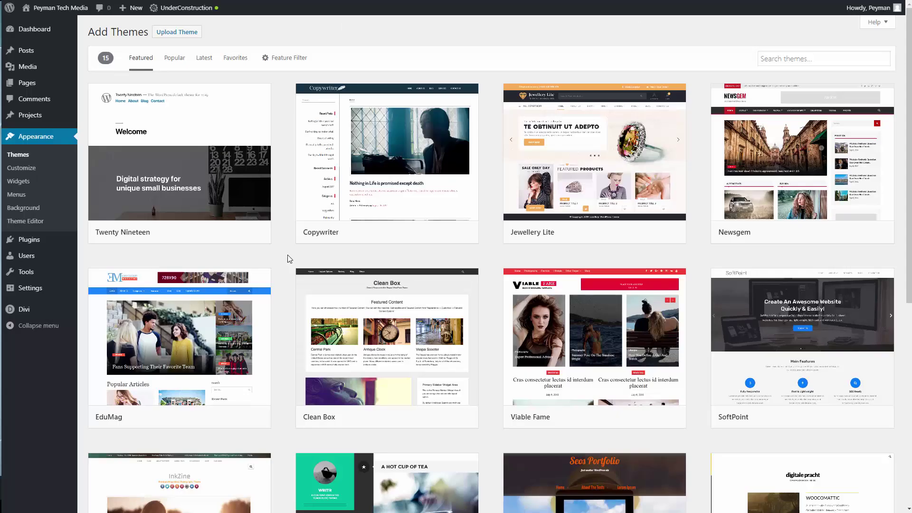
- Open the form for uploading new media and check the site's maximum upload file size
mouse_move(26, 67)
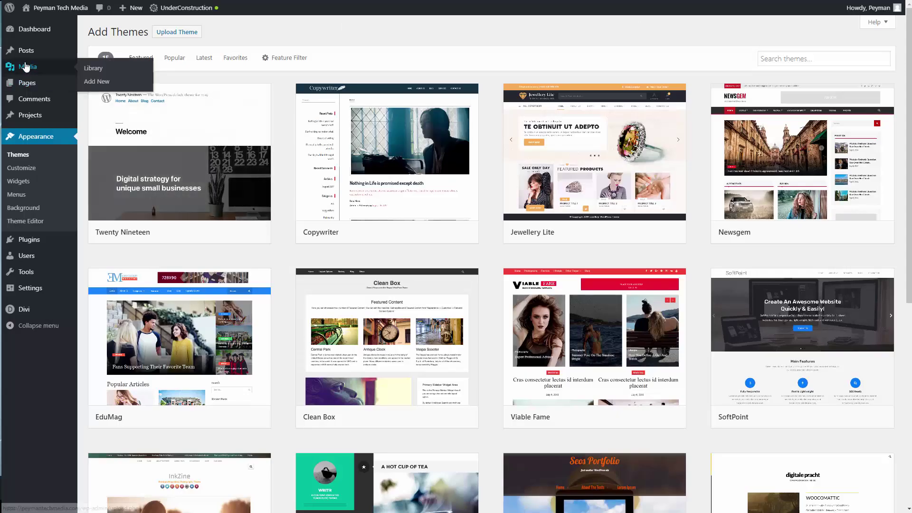
left_click(96, 82)
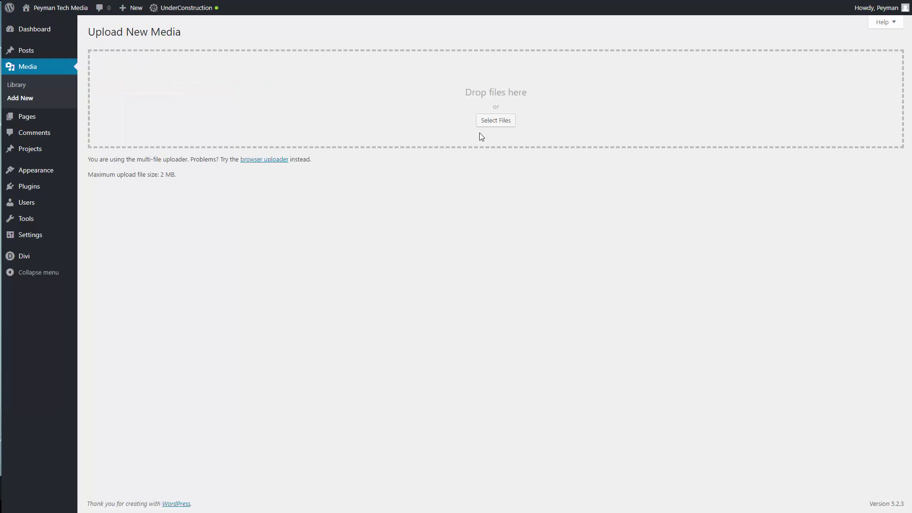
left_click_drag(190, 175, 93, 177)
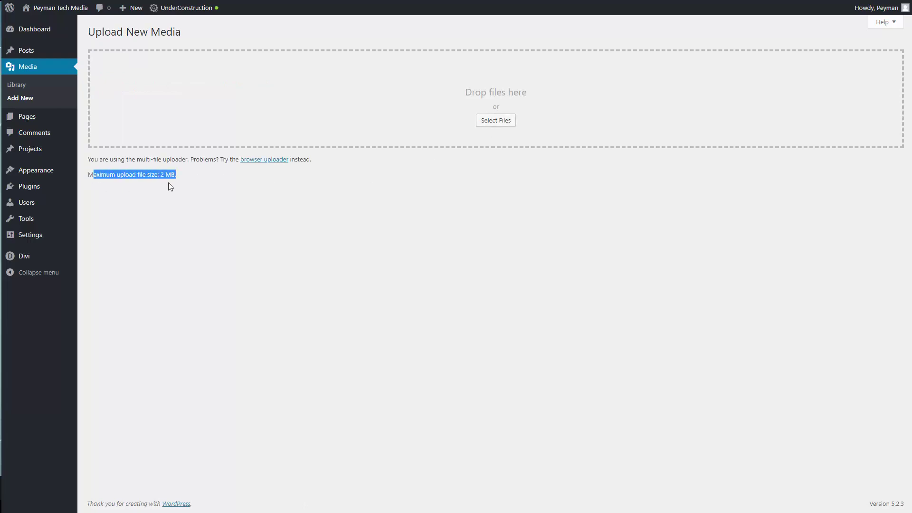
- Try to upload PTM LOGO.jpg from the Desktop to the media library
left_click(500, 122)
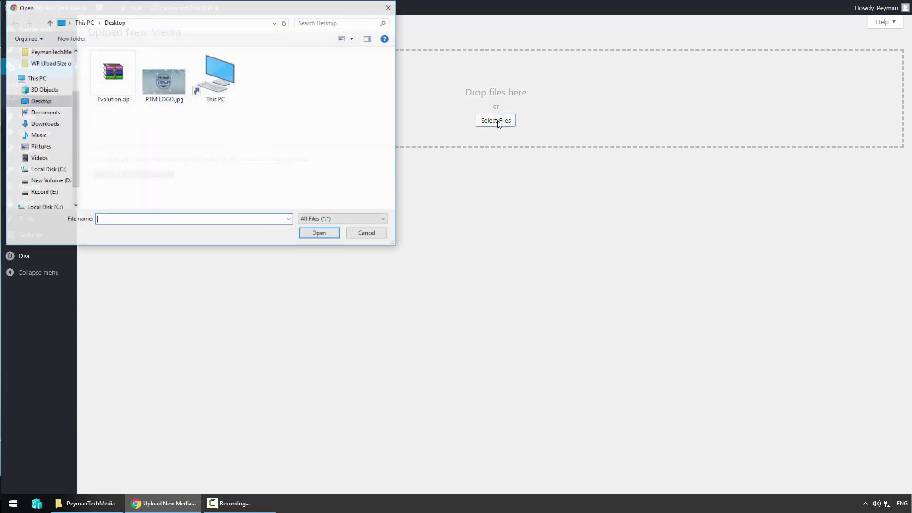
left_click(163, 85)
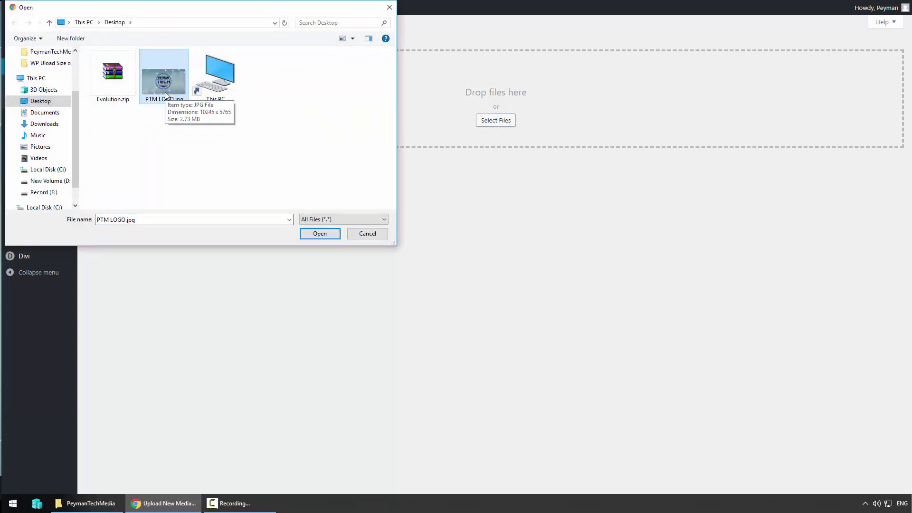
left_click(311, 233)
left_click_drag(148, 195, 264, 195)
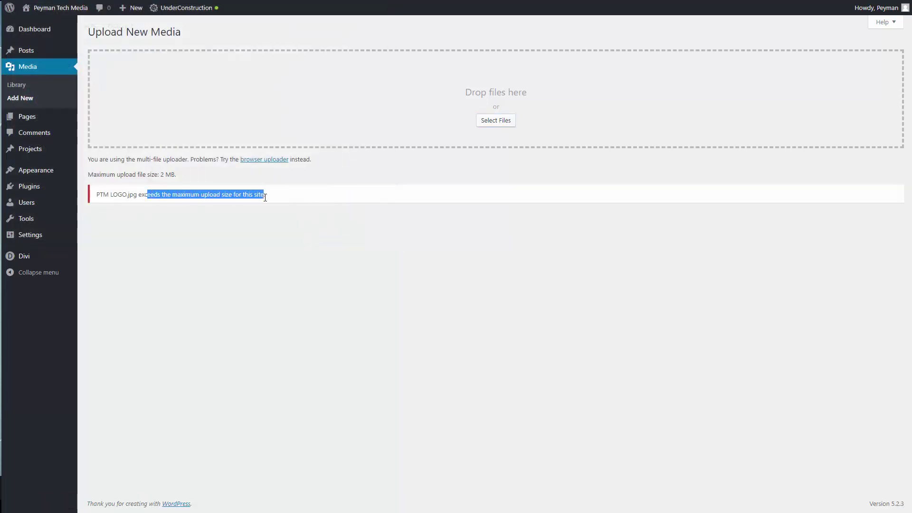
left_click(395, 259)
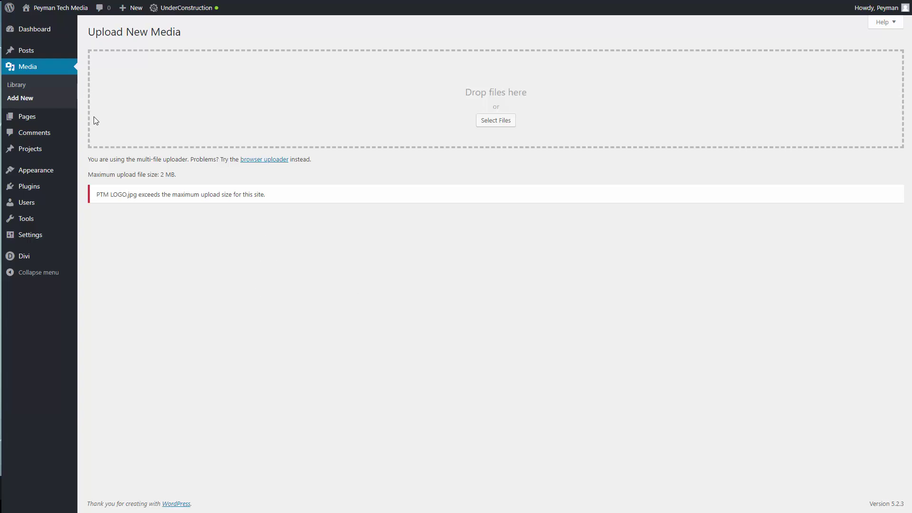
- Update the Divi theme through WordPress Updates and recheck the list of available updates
left_click(29, 31)
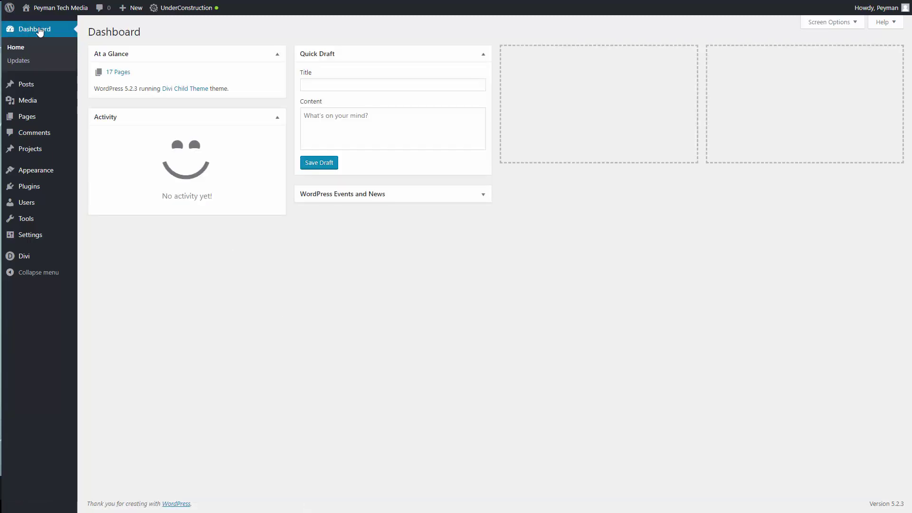
left_click(18, 63)
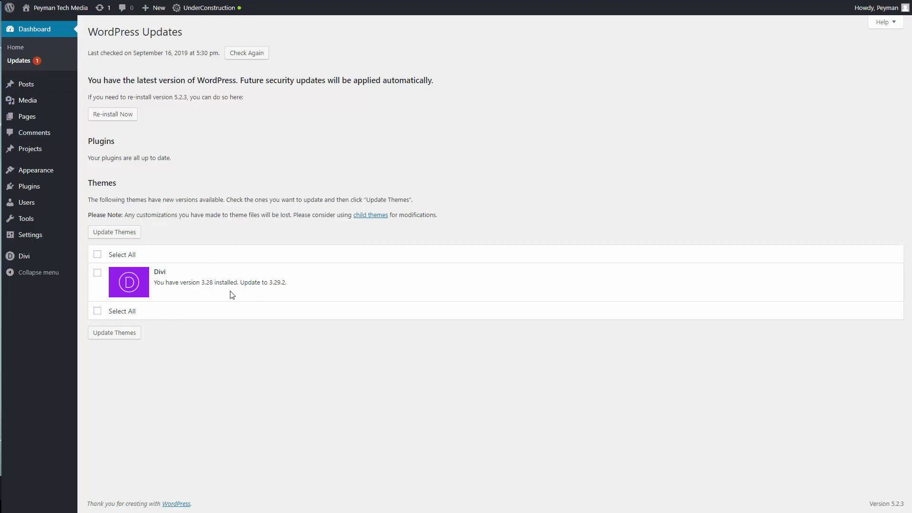
left_click(98, 254)
left_click(114, 232)
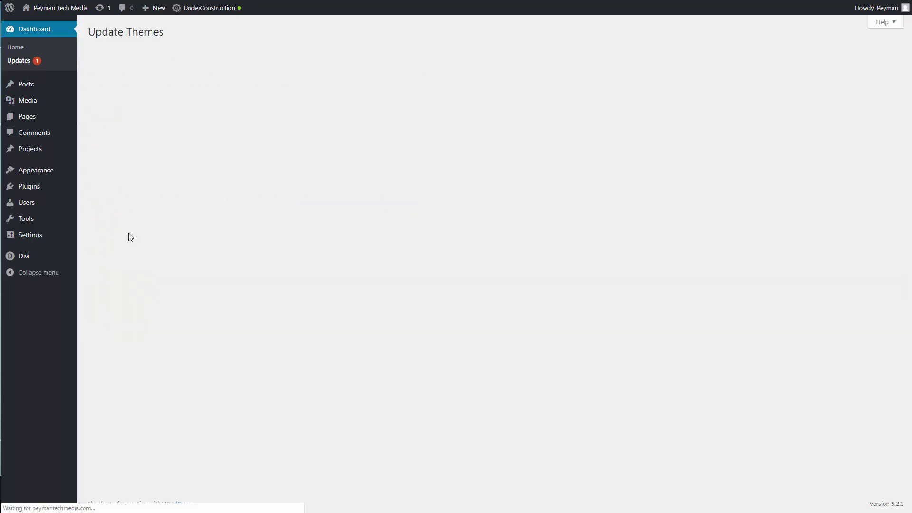
left_click(18, 61)
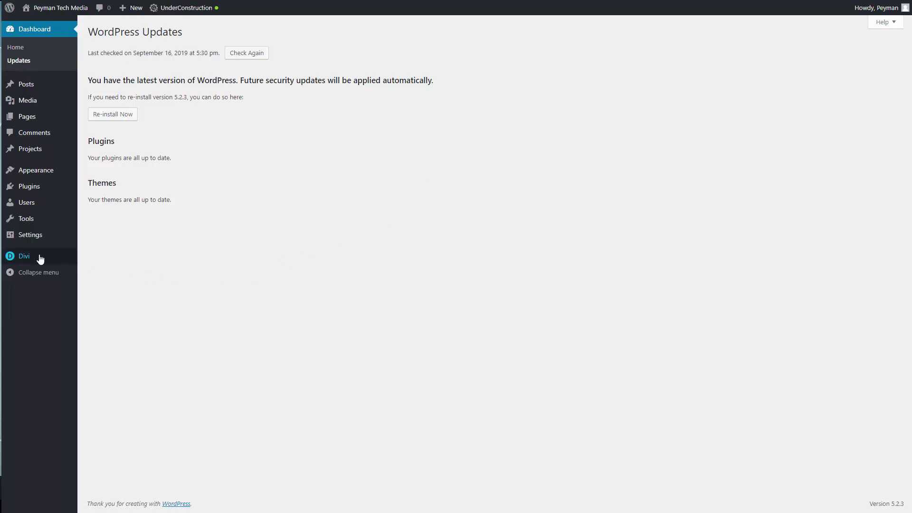
- Open the update settings in the Divi Theme Options
mouse_move(24, 257)
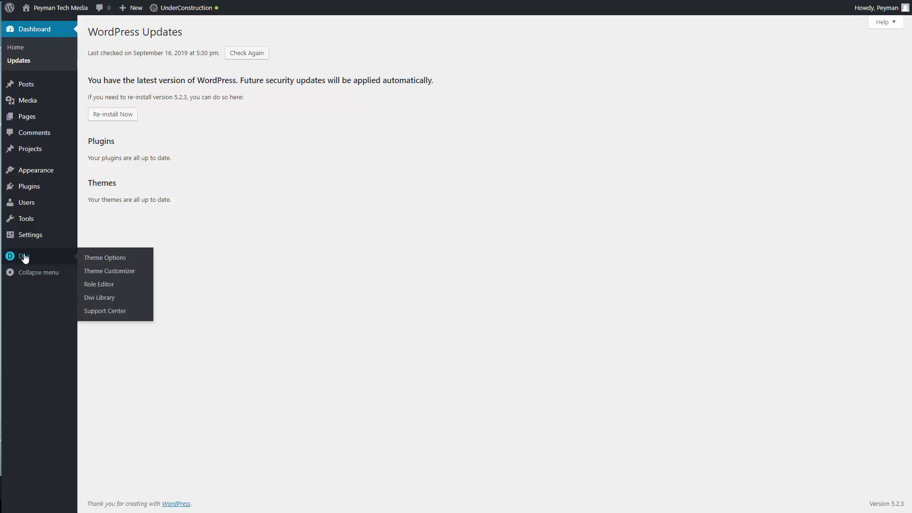
left_click(114, 258)
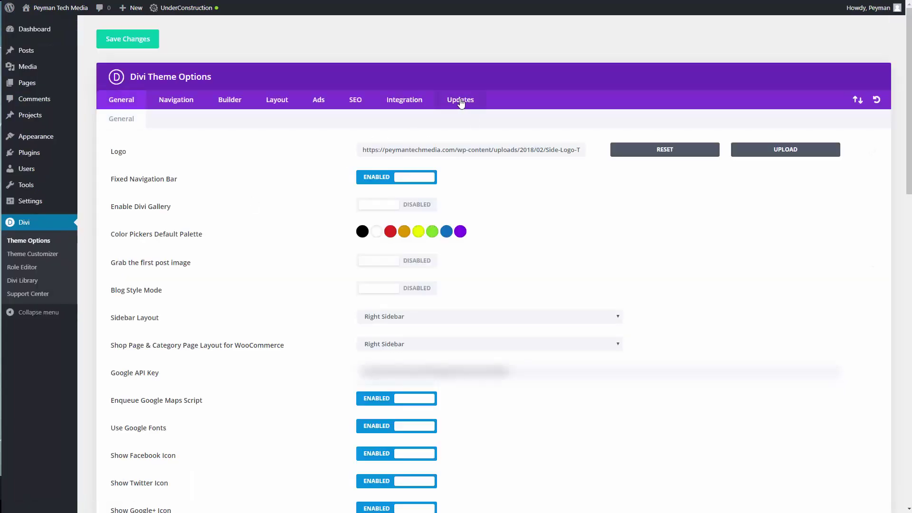
left_click(463, 100)
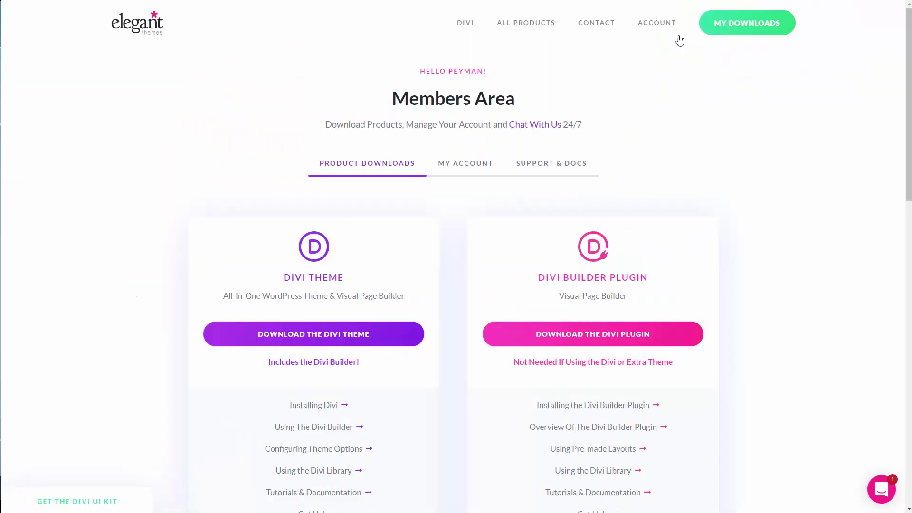
- Open the API keys section of the Elegant Themes members account
mouse_move(645, 22)
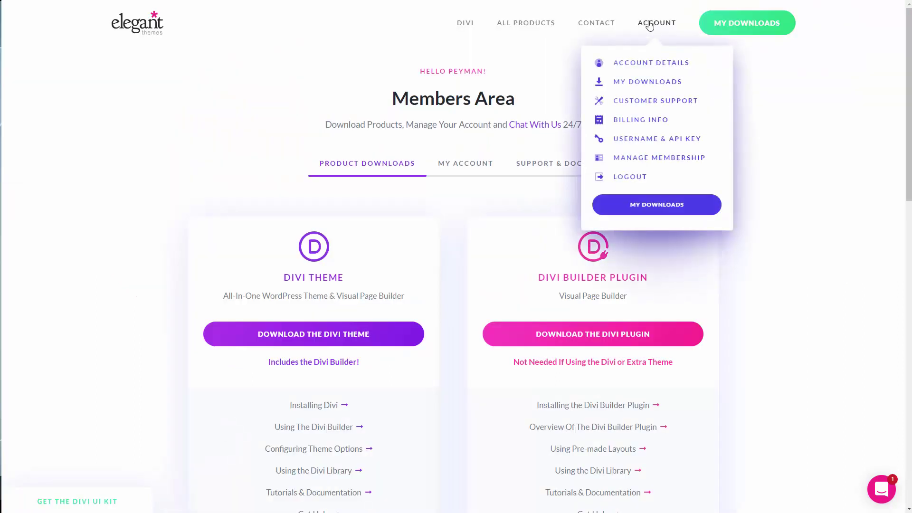
left_click(459, 170)
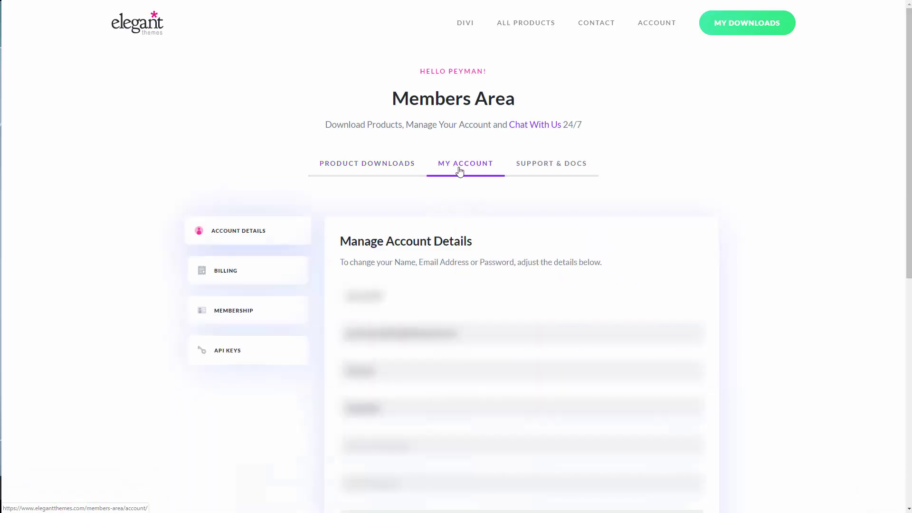
left_click(255, 353)
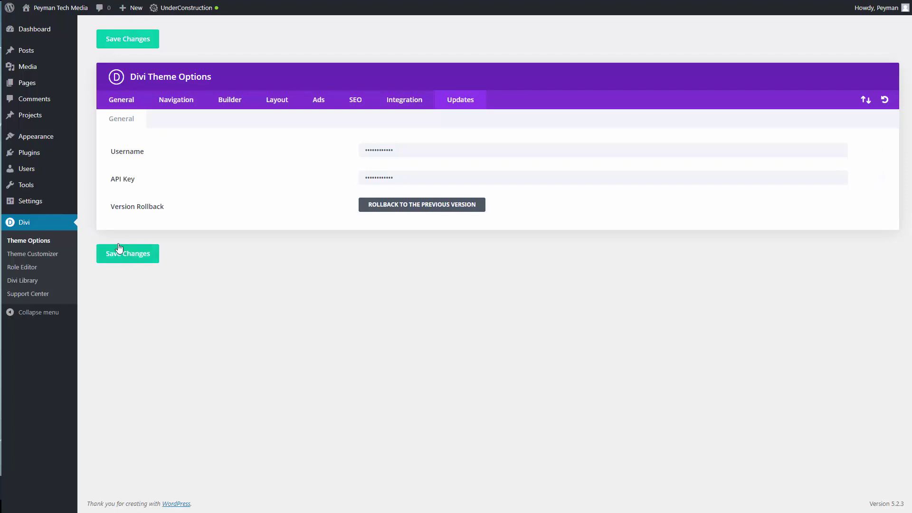
- Check WordPress Updates for pending core, plugin and theme updates
mouse_move(38, 31)
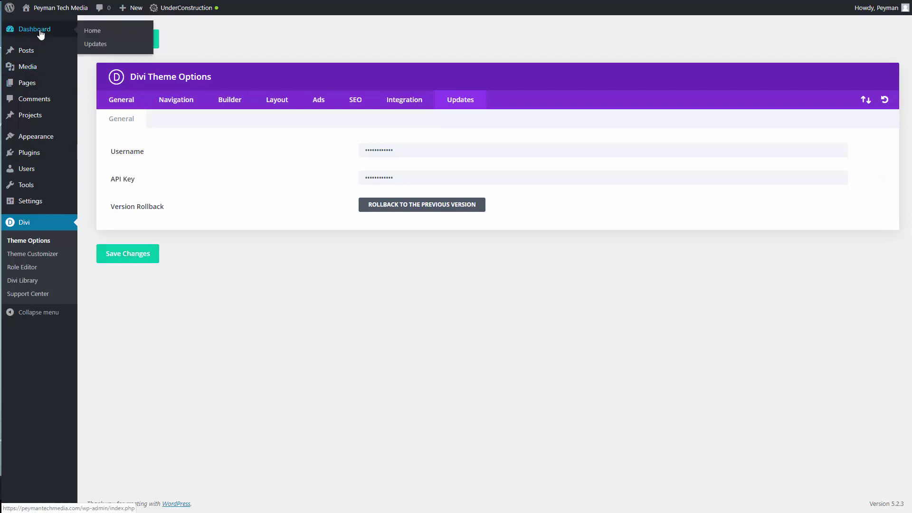
left_click(96, 44)
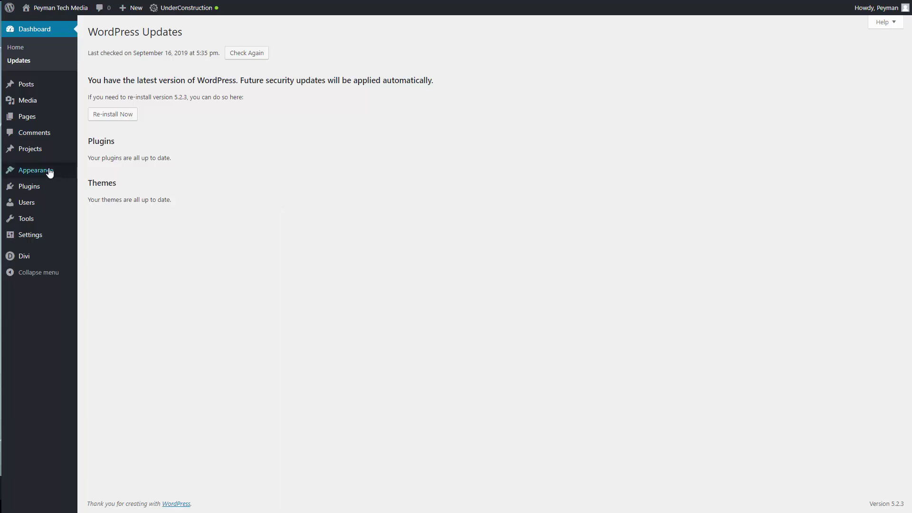
- Activate the Hello Elementor theme among the installed themes
mouse_move(47, 172)
left_click(97, 173)
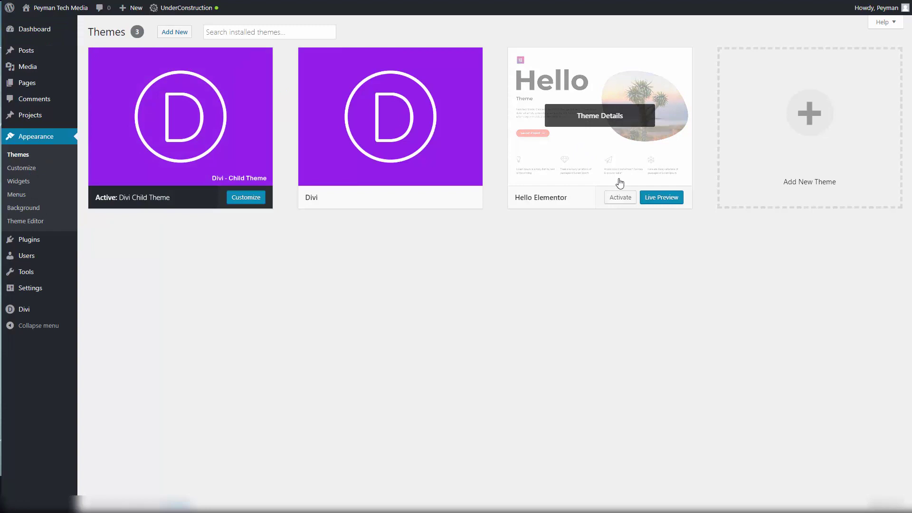
left_click(620, 198)
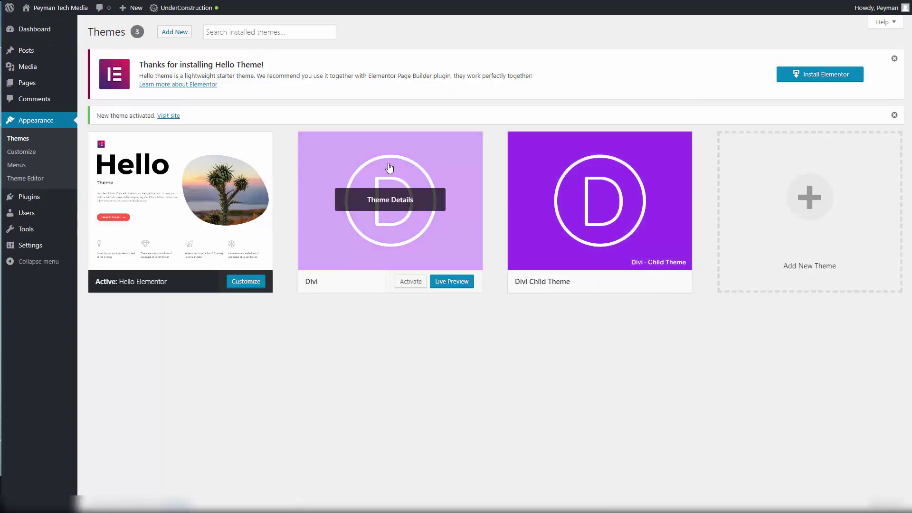
- View the details of Divi and Divi Child Theme, and open the page for adding a new theme
left_click(386, 167)
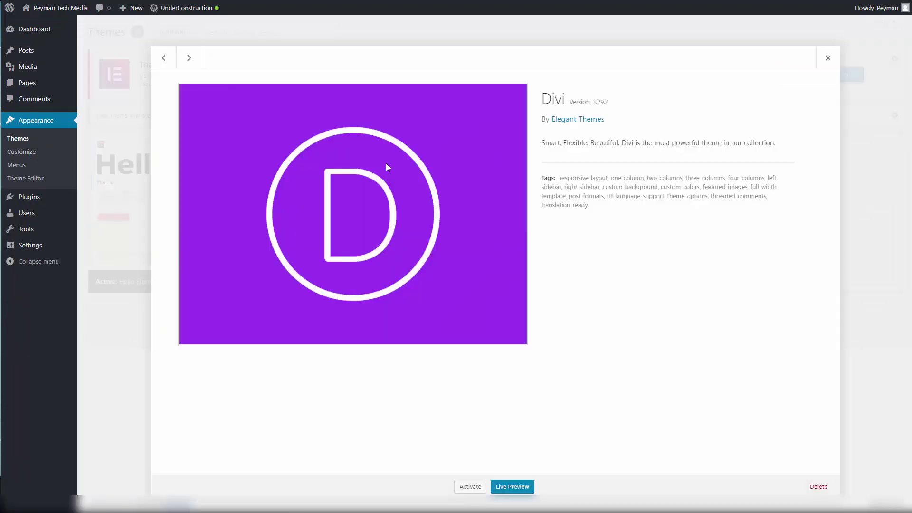
left_click(827, 57)
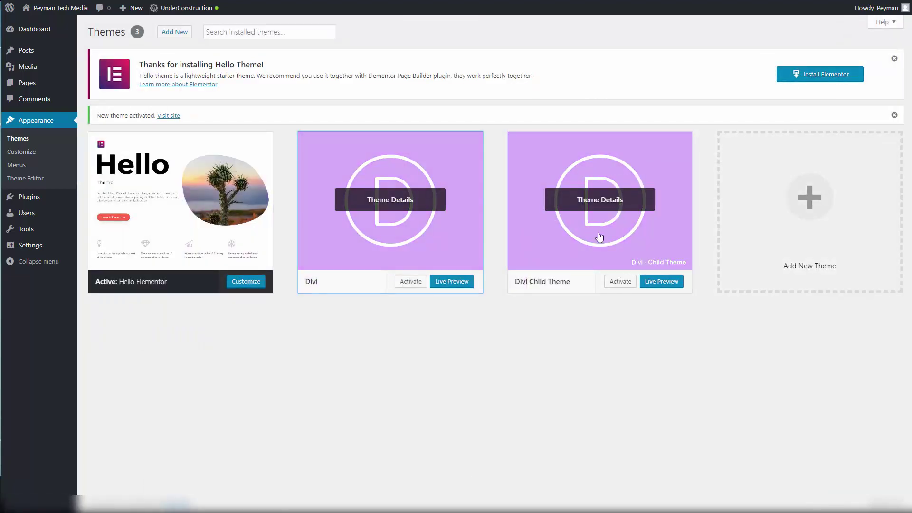
left_click(590, 172)
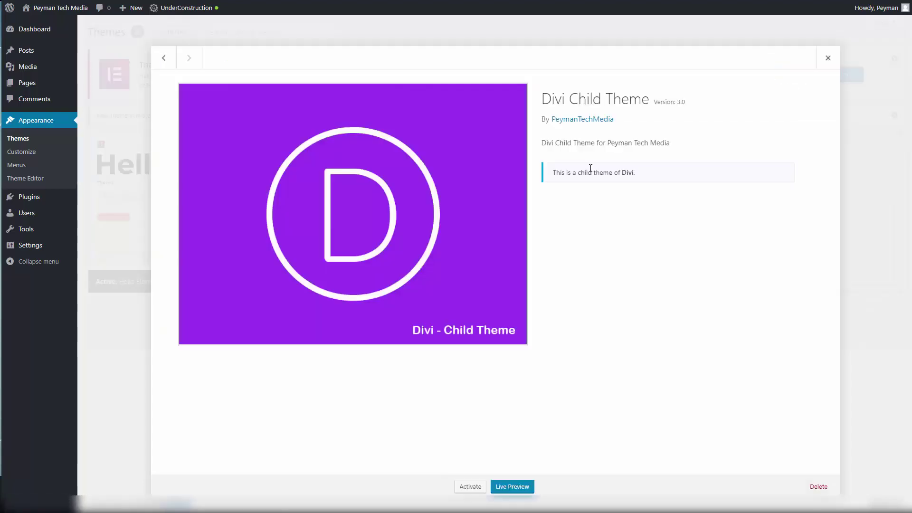
key("Escape")
left_click(178, 31)
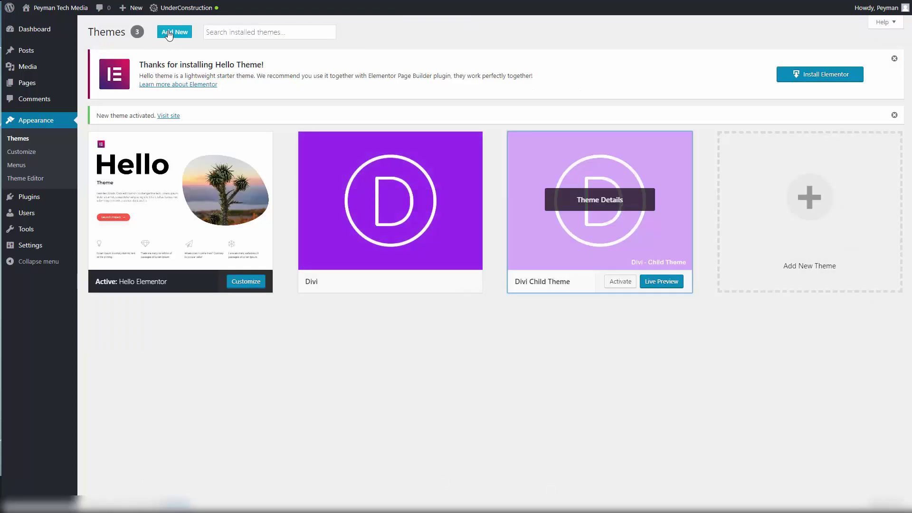
left_click(177, 31)
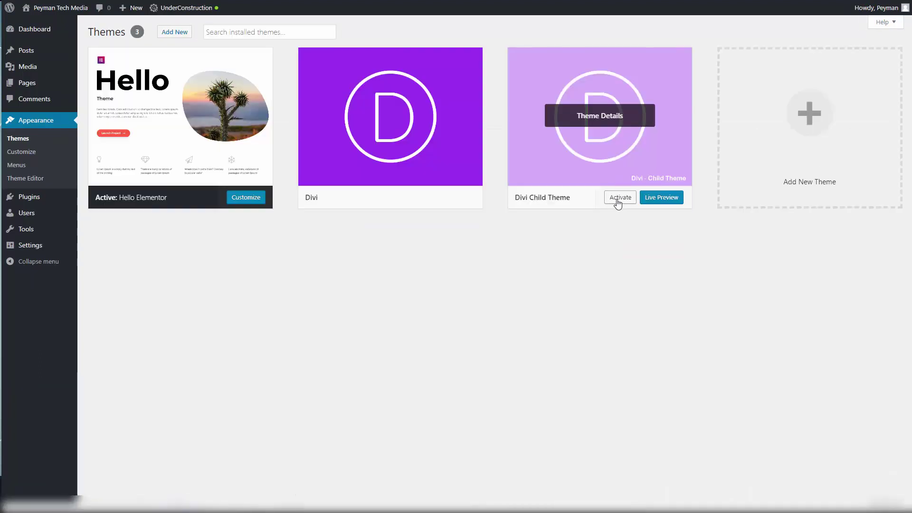
- Activate the Divi Child Theme and check the update settings in the Divi Theme Options before returning to the dashboard
left_click(613, 203)
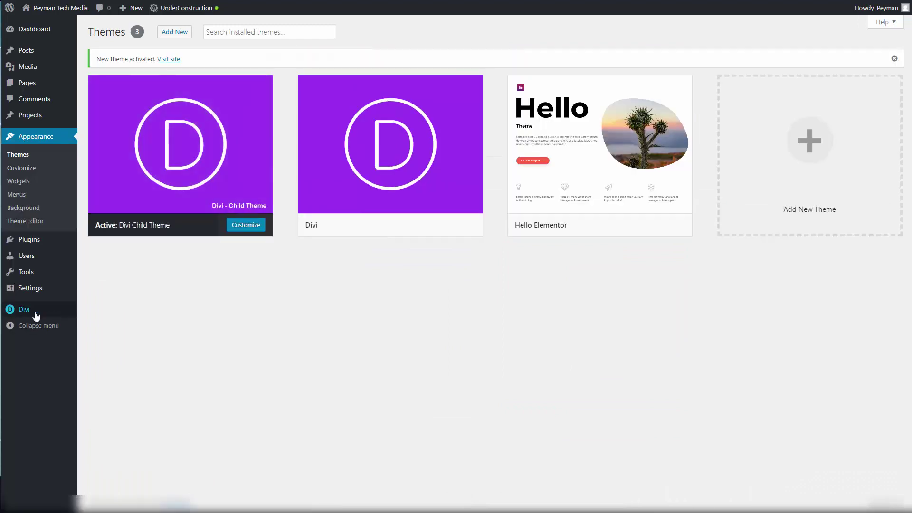
mouse_move(37, 314)
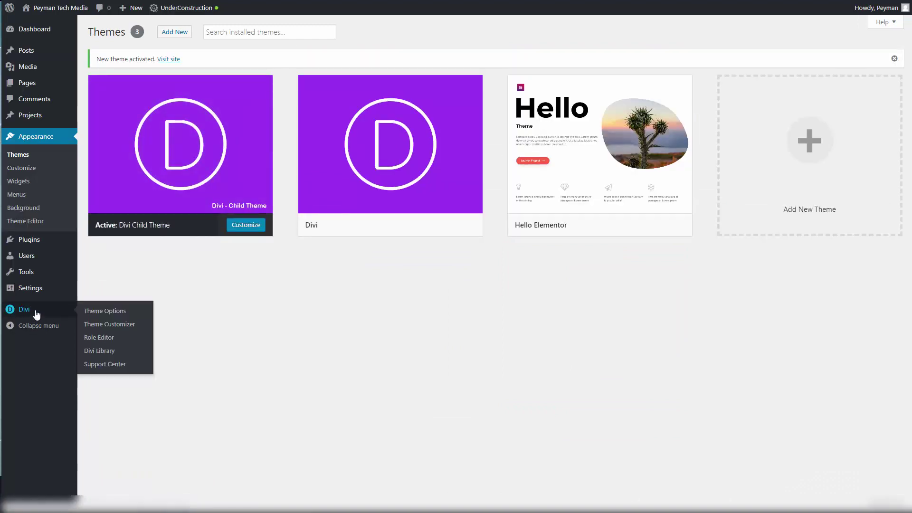
left_click(99, 311)
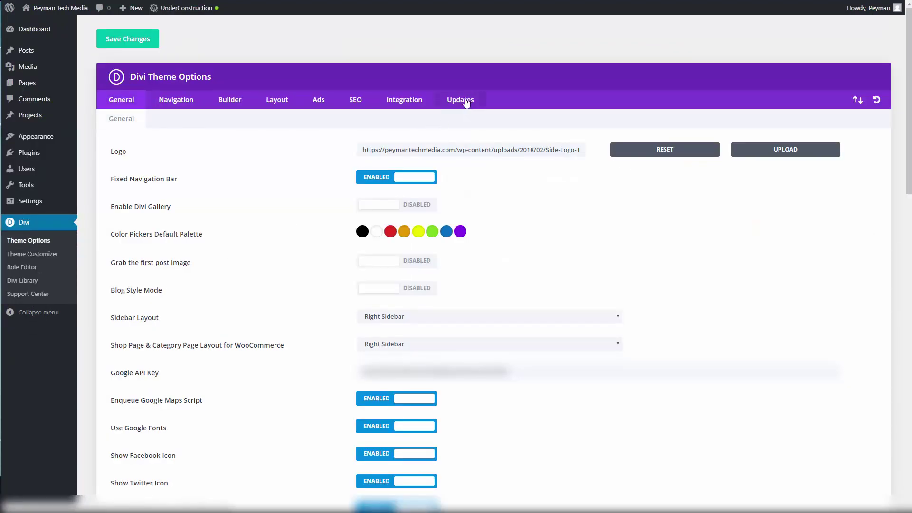
left_click(469, 107)
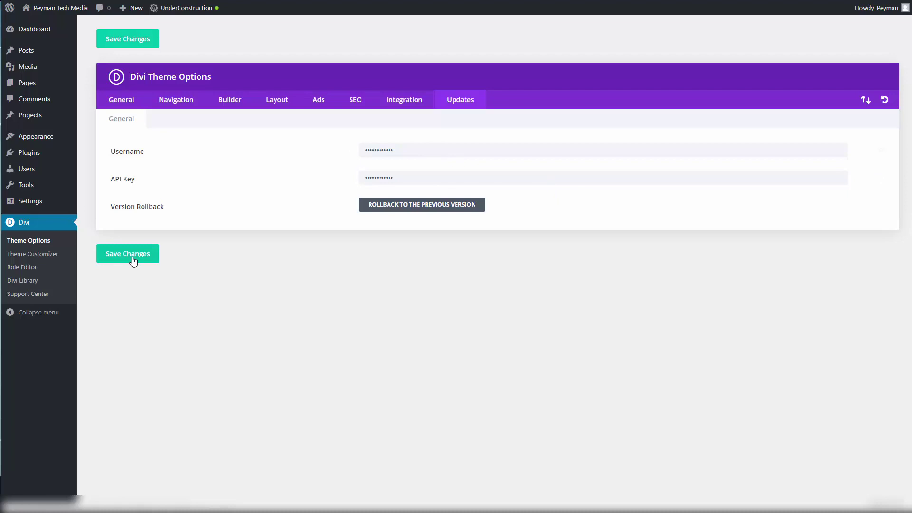
left_click(30, 31)
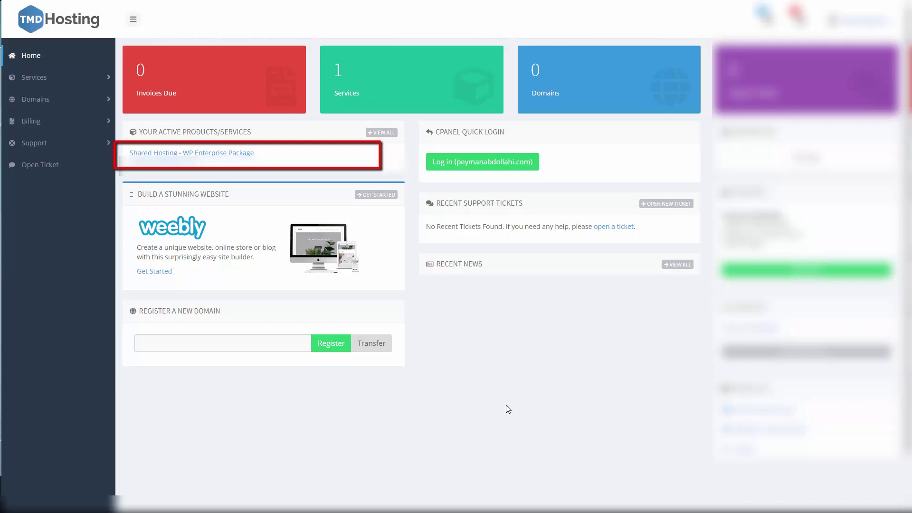
- Open the Shared Hosting - WP Enterprise Package and save the File Manager preferences with Show Hidden Files (dotfiles) enabled
left_click(192, 152)
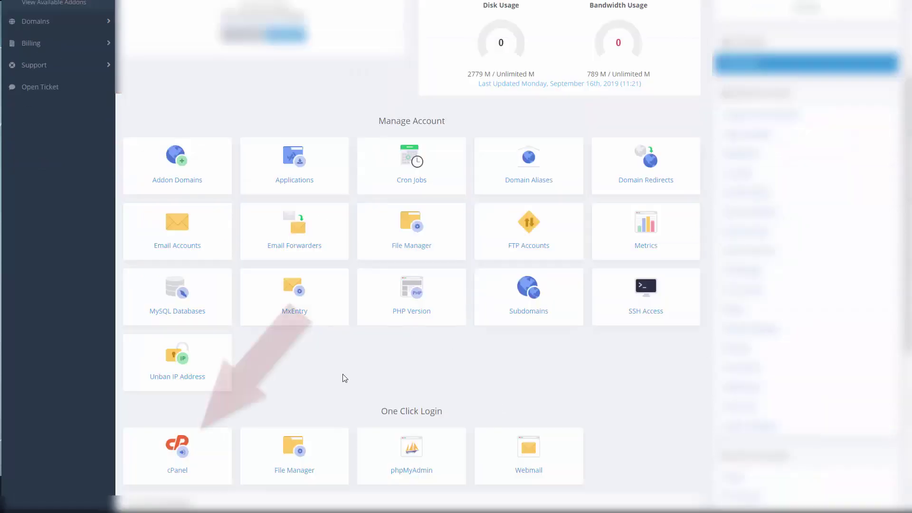
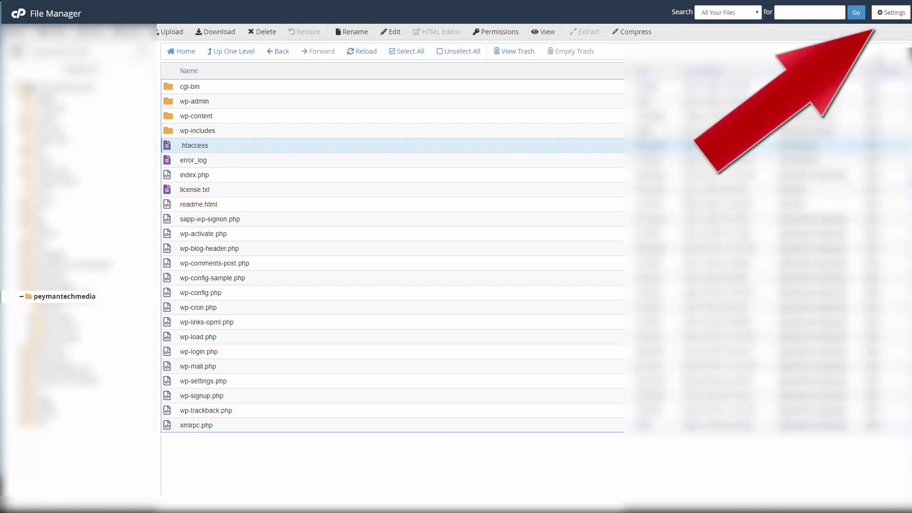
left_click(891, 12)
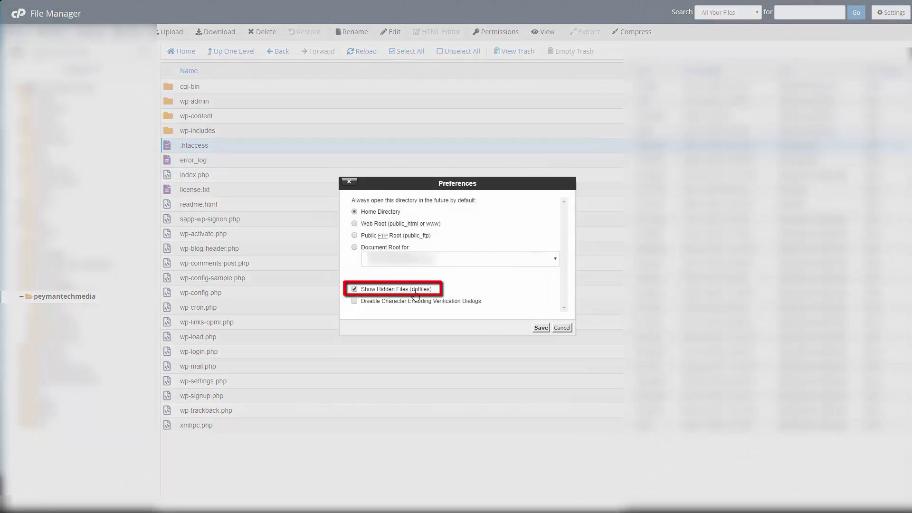
left_click(541, 333)
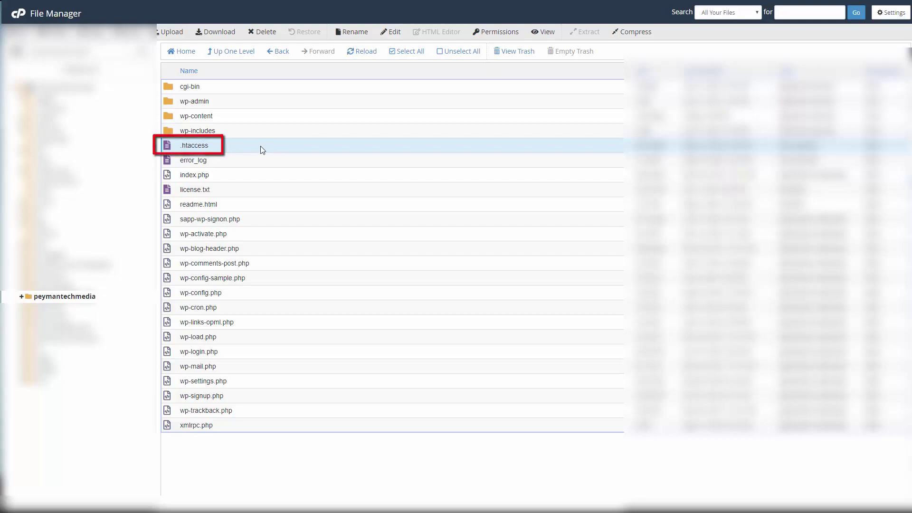
- Open the site's .htaccess file for editing and copy all the php_value lines from php.txt in Notepad
left_click(389, 33)
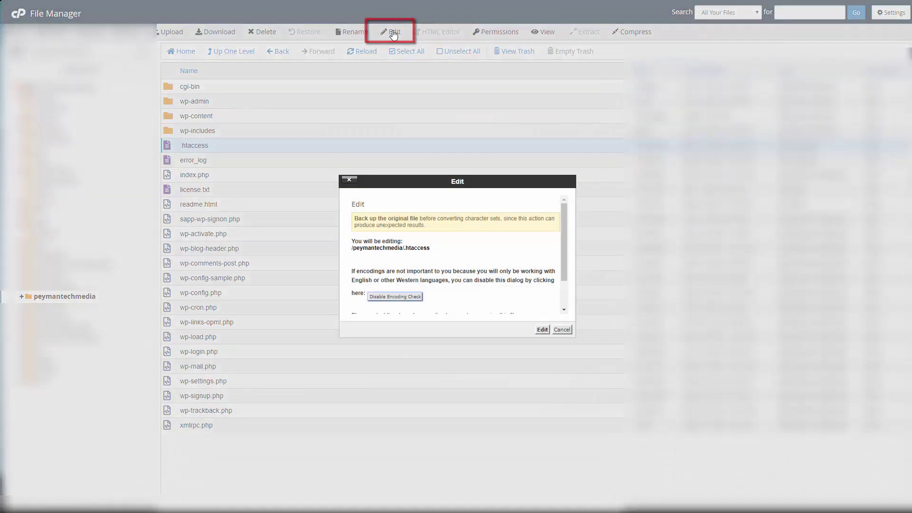
left_click(542, 330)
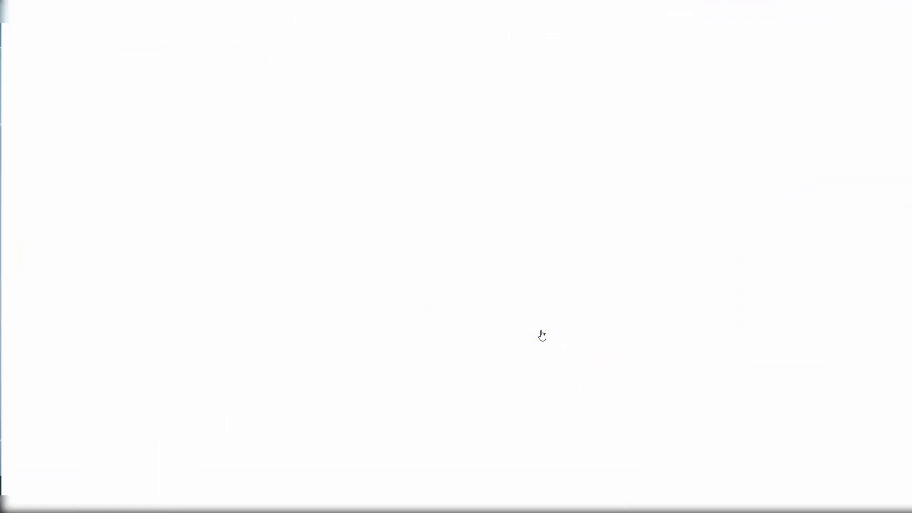
key("alt+Tab")
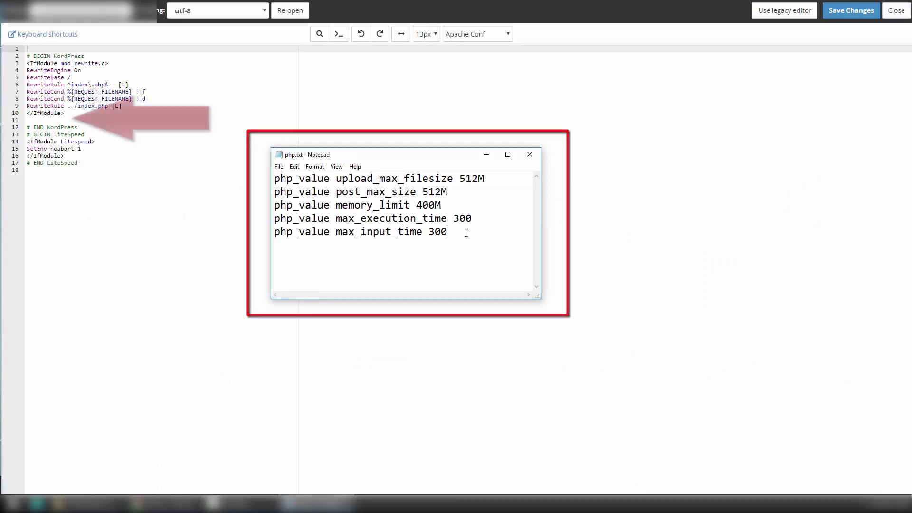
left_click_drag(465, 233, 263, 180)
right_click(359, 210)
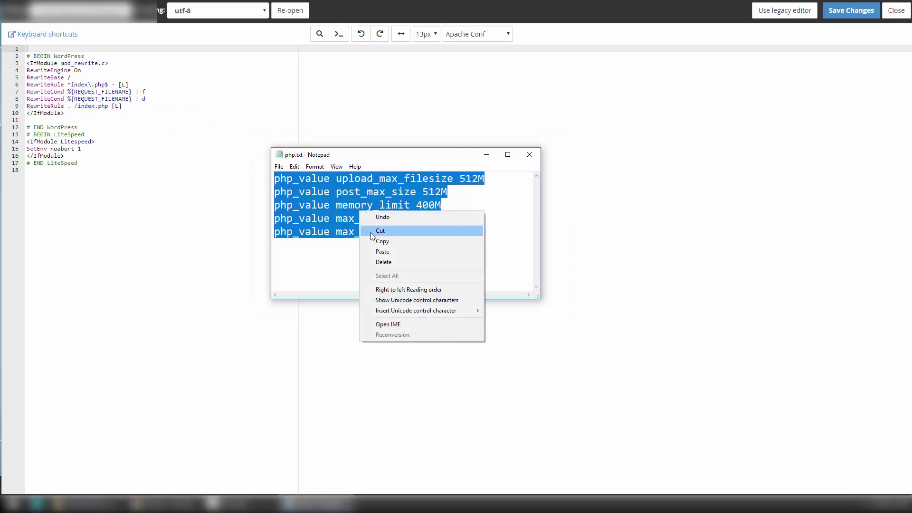
left_click(375, 241)
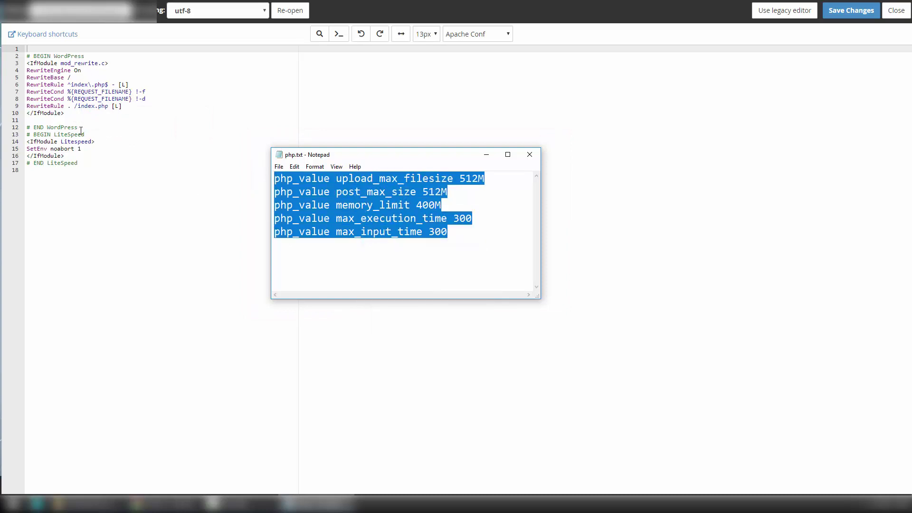
- Paste upload_max_filesize 512M, post_max_size 512M, memory_limit 400M, max_execution_time 300 and max_input_time 300 above # END WordPress in .htaccess and save the file
left_click(56, 122)
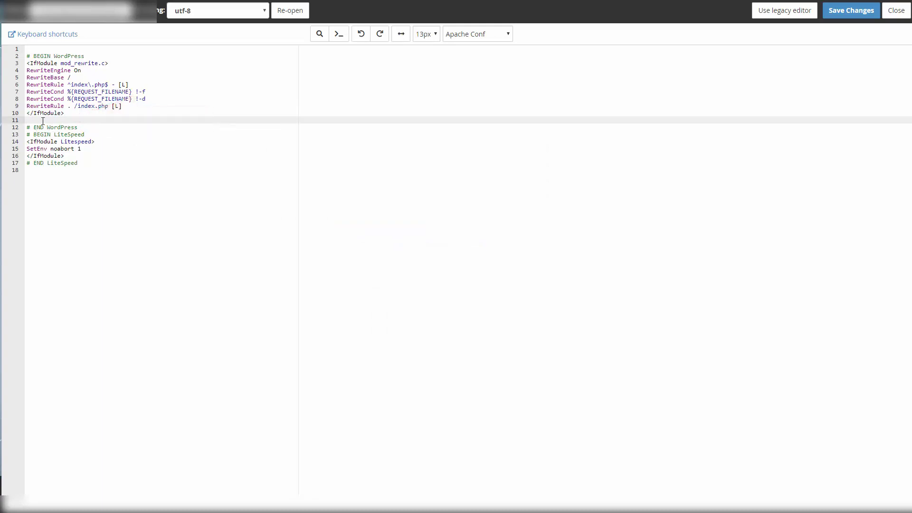
right_click(42, 120)
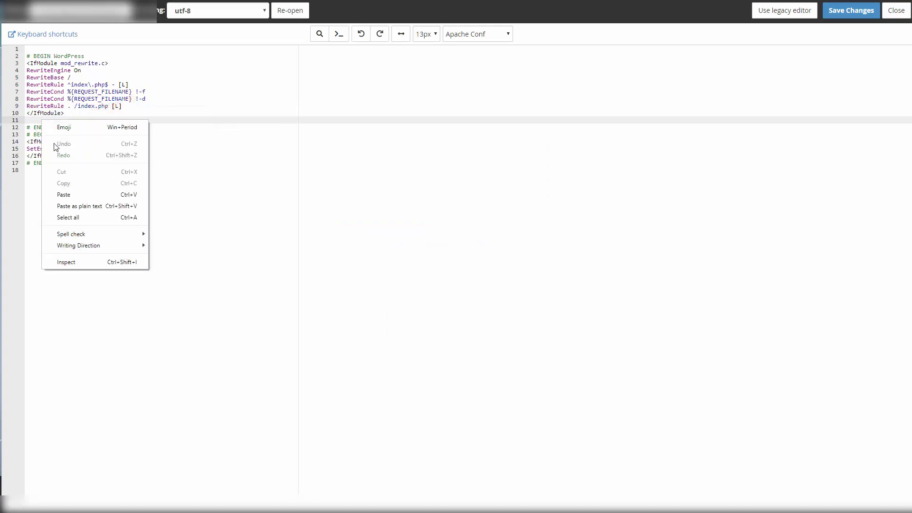
left_click(77, 195)
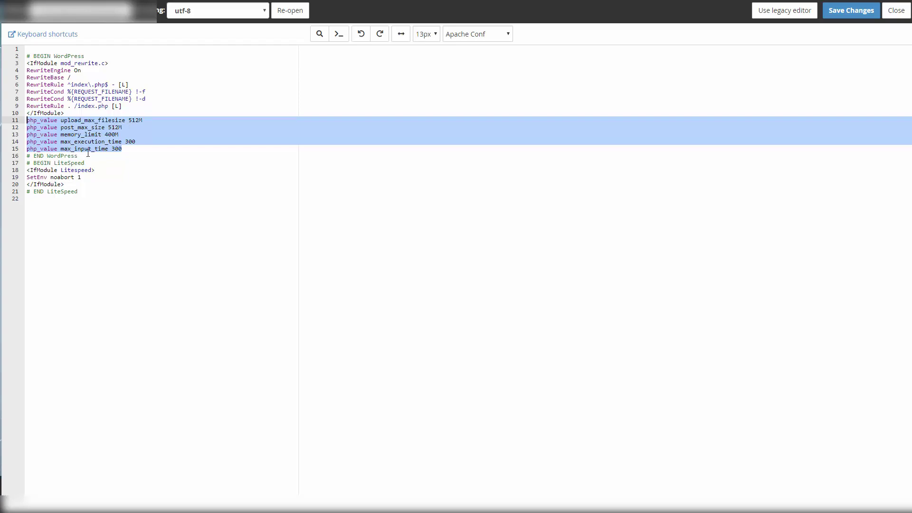
left_click(128, 151)
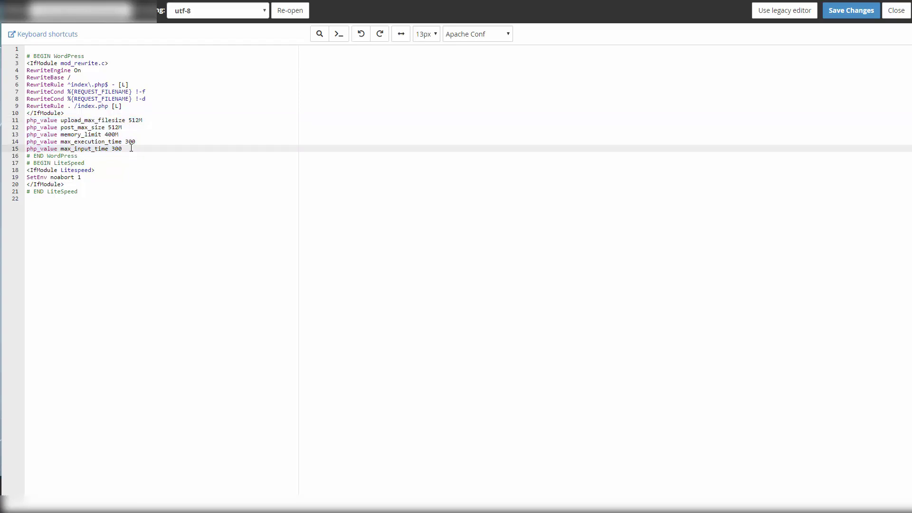
left_click(853, 11)
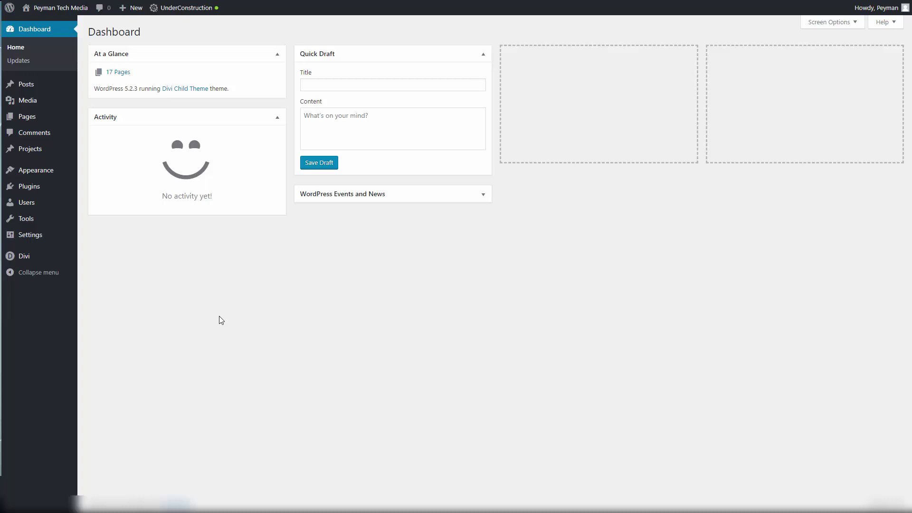
- Open the ABOUT US page from the page list in the Divi builder and browse the premade layouts
left_click(26, 119)
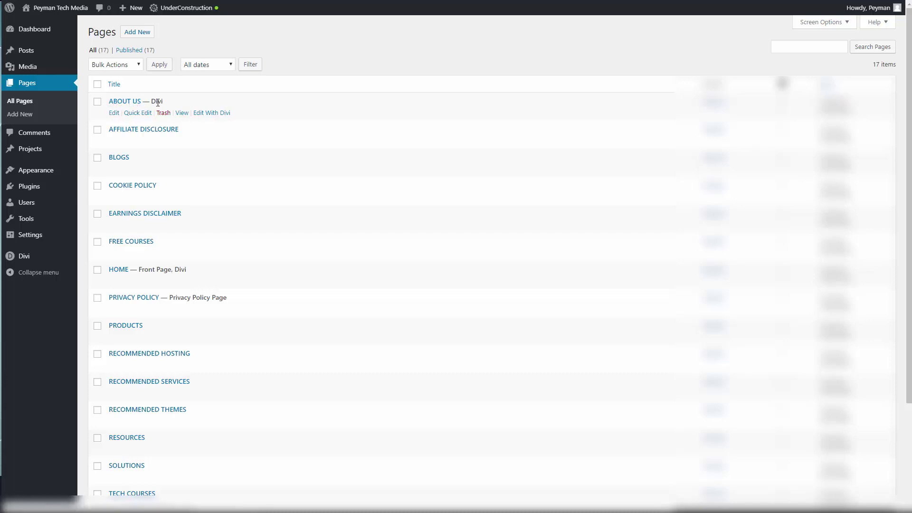
left_click(217, 114)
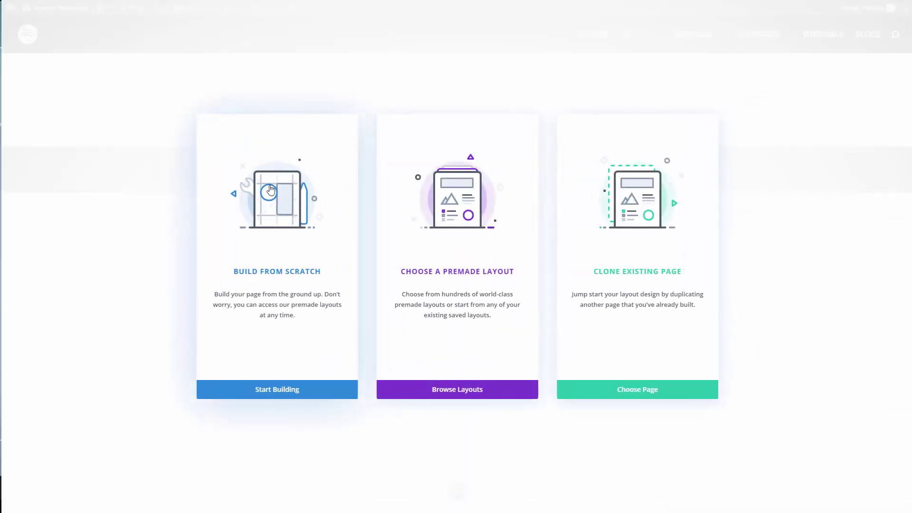
left_click(463, 252)
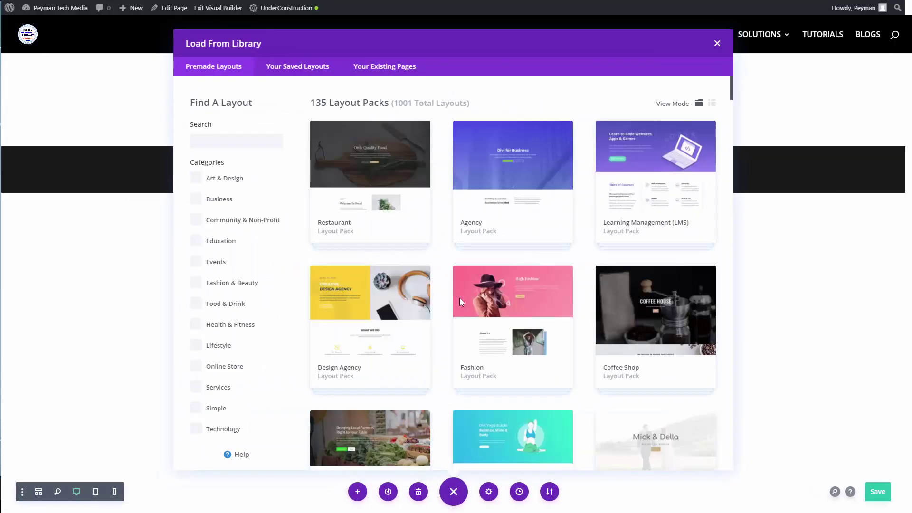
- Load the About layout from the Restaurant layout pack onto the page and look through its sections
left_click(361, 177)
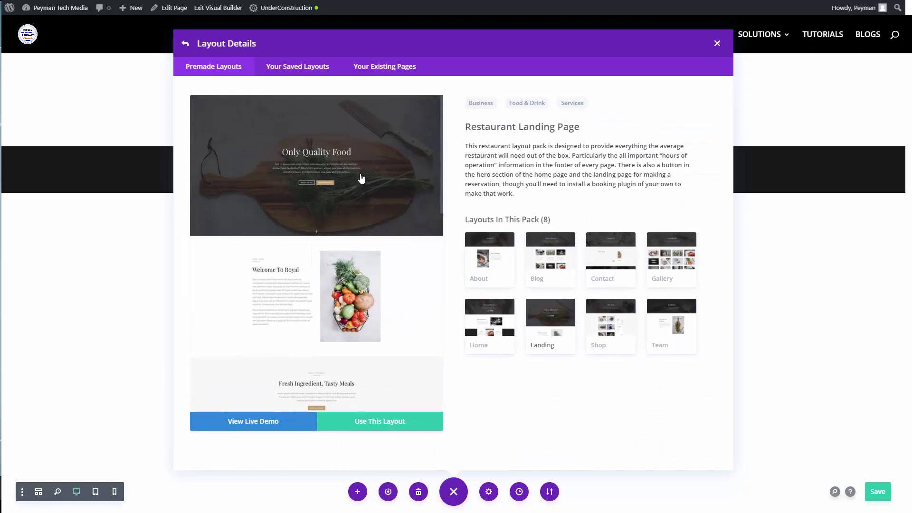
left_click(491, 254)
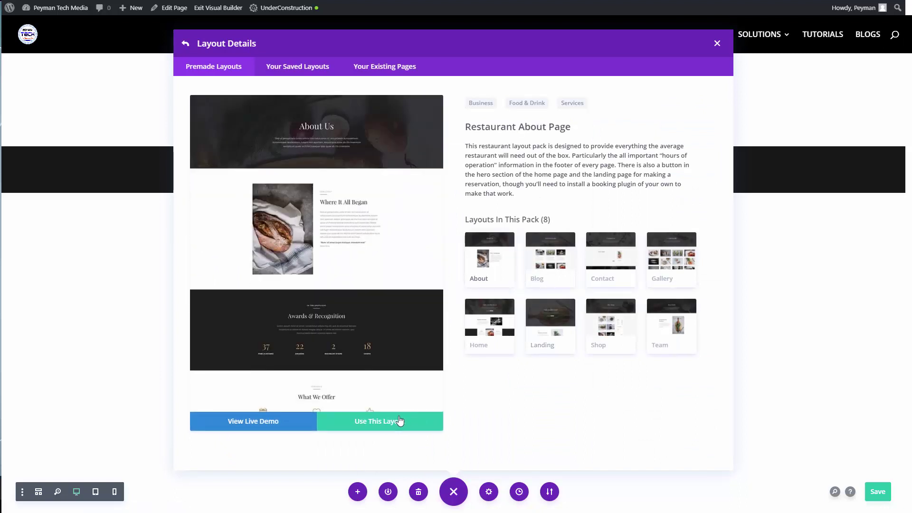
left_click(346, 425)
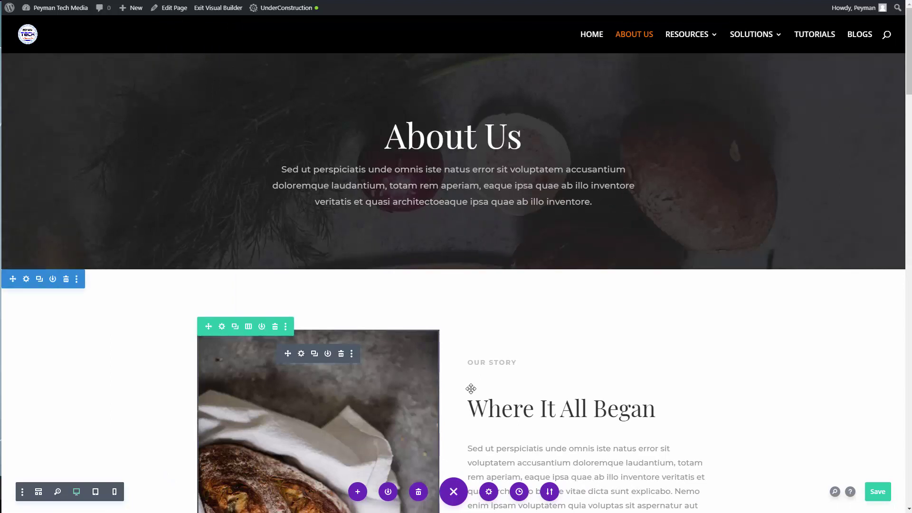
scroll(894, 186, "down", 10)
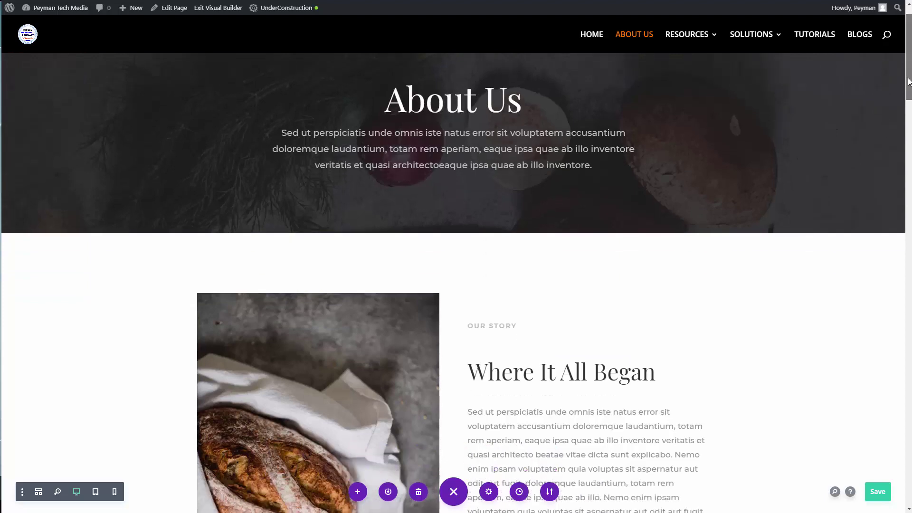
scroll(887, 219, "down", 8)
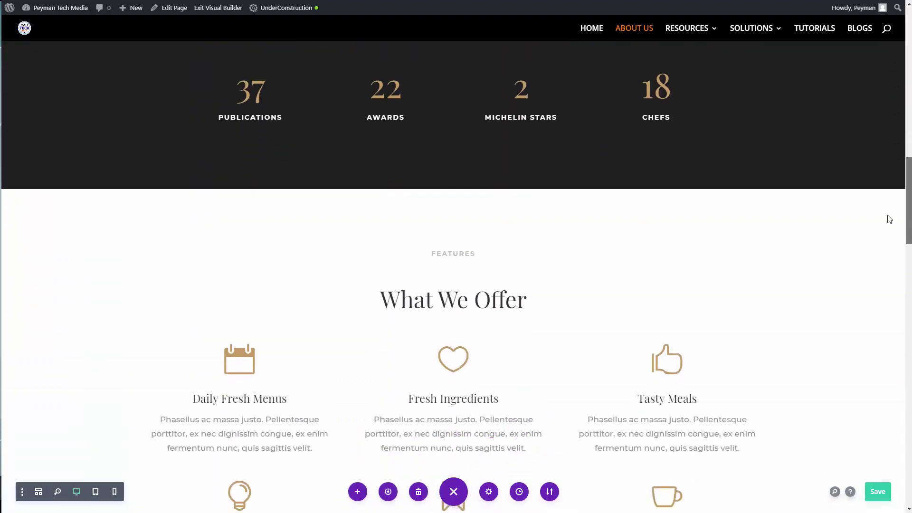
scroll(603, 351, "up", 20)
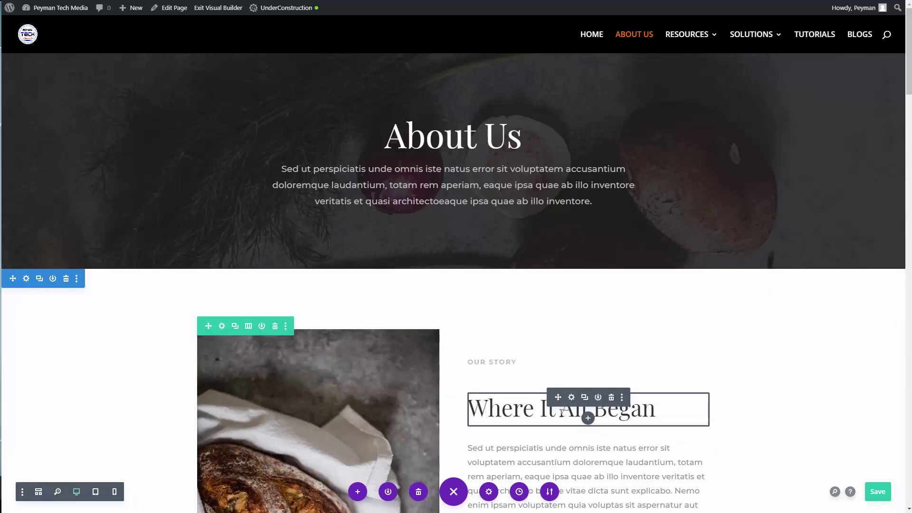
- Insert "Add some text" before the word "aperiam" in the paragraph under the About Us heading
triple_click(486, 406)
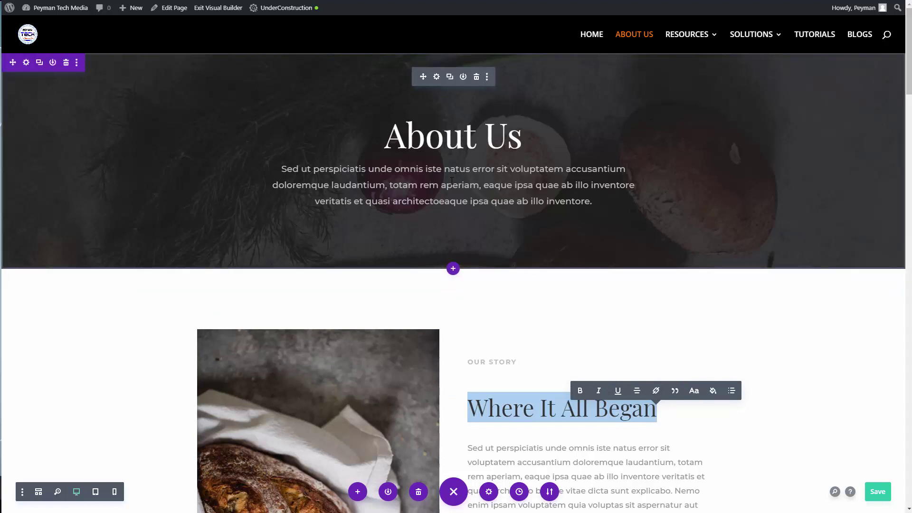
left_click(431, 183)
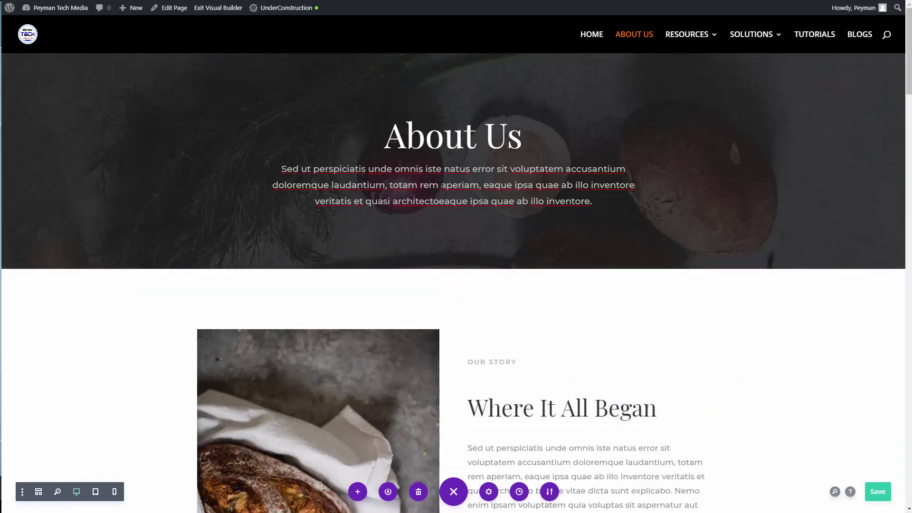
type("Add some t")
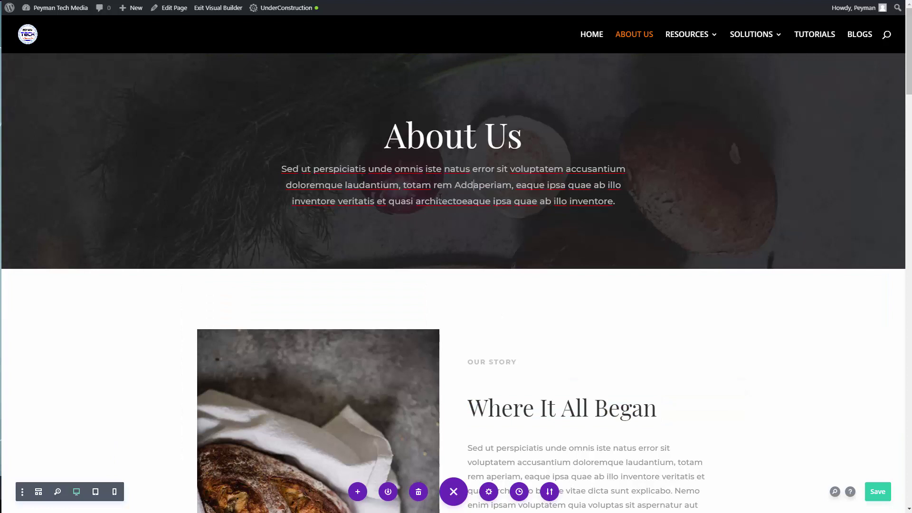
type("ext")
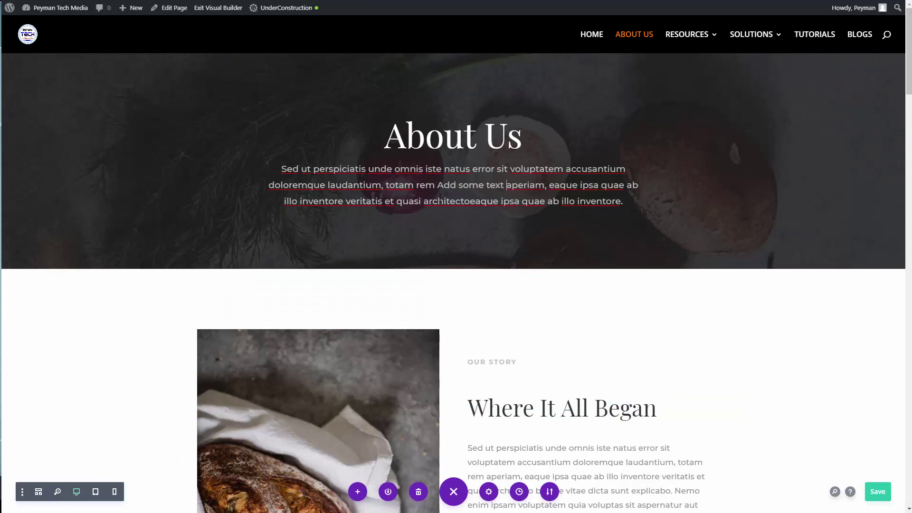
left_click(470, 185)
left_click_drag(503, 201, 437, 201)
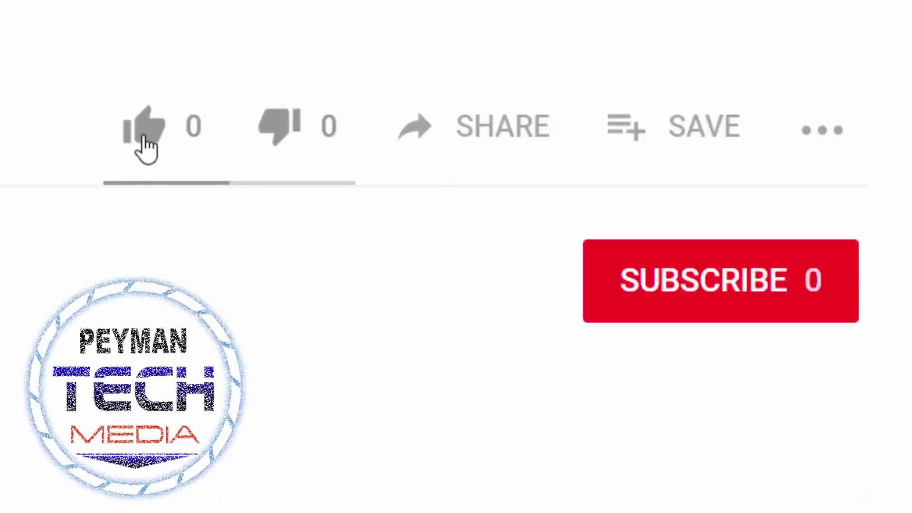